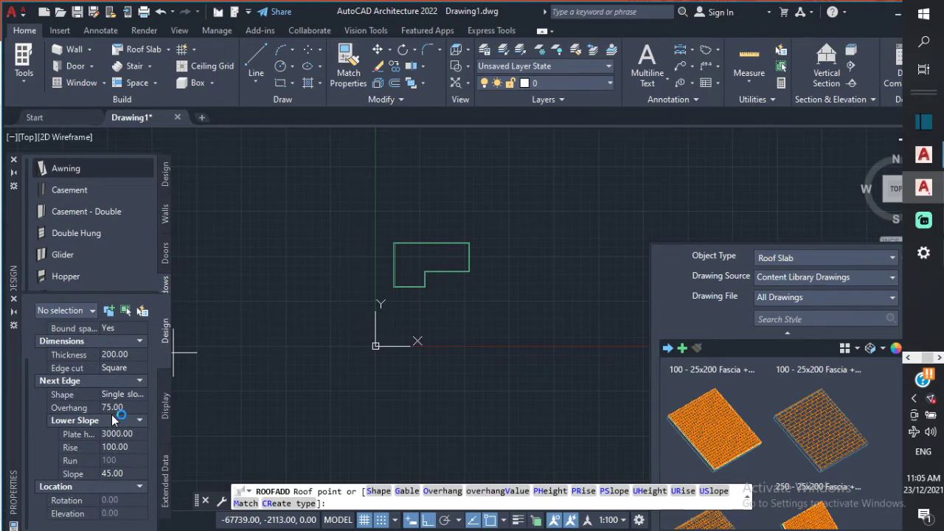
Step: Pick the first two roof points at the L-shaped outline's corners using endpoint snaps
{"action": "scroll", "coordinate": [446, 235], "scroll_direction": "up", "scroll_amount": 5}
{"action": "scroll", "coordinate": [290, 251], "scroll_direction": "up", "scroll_amount": 2}
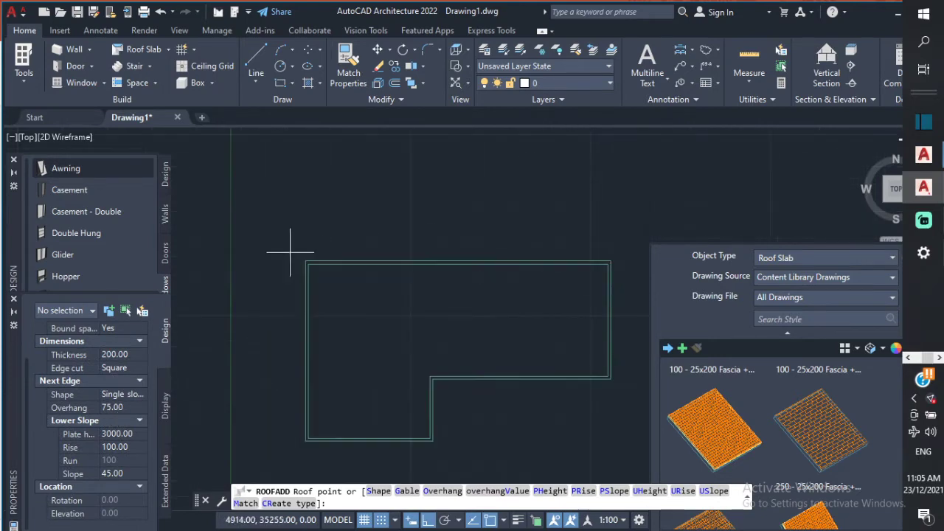
{"action": "scroll", "coordinate": [291, 252], "scroll_direction": "up", "scroll_amount": 2}
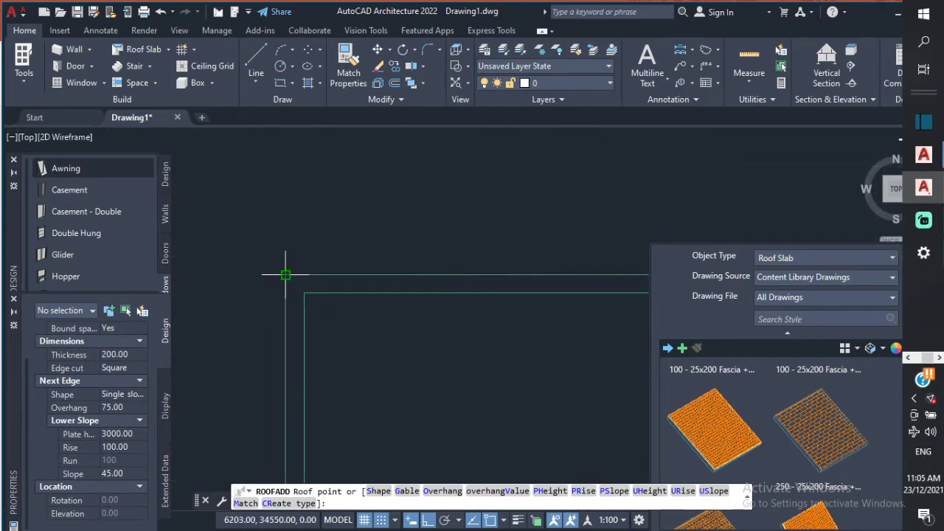
{"action": "left_click", "coordinate": [284, 273]}
{"action": "scroll", "coordinate": [317, 269], "scroll_direction": "down", "scroll_amount": 5}
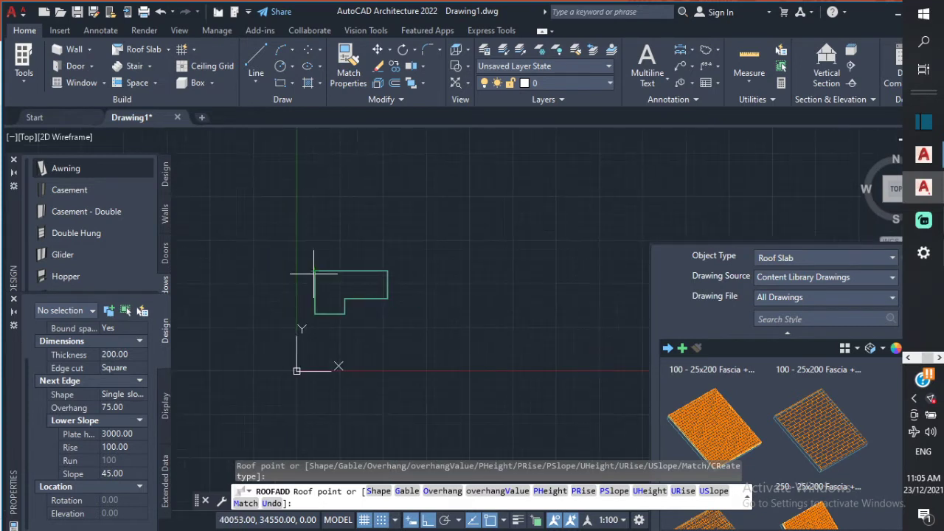
{"action": "scroll", "coordinate": [401, 270], "scroll_direction": "up", "scroll_amount": 4}
{"action": "scroll", "coordinate": [265, 291], "scroll_direction": "down", "scroll_amount": 2}
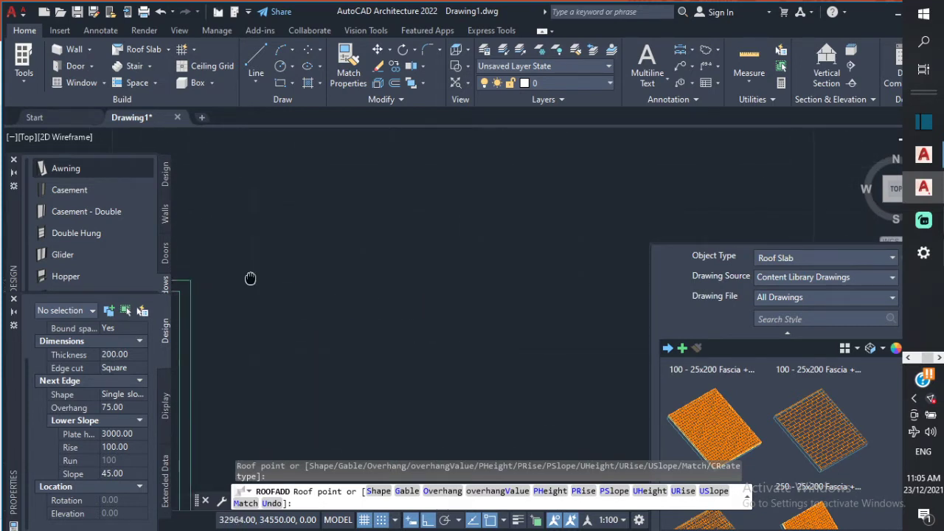
{"action": "scroll", "coordinate": [310, 287], "scroll_direction": "up", "scroll_amount": 3}
{"action": "left_click", "coordinate": [345, 300]}
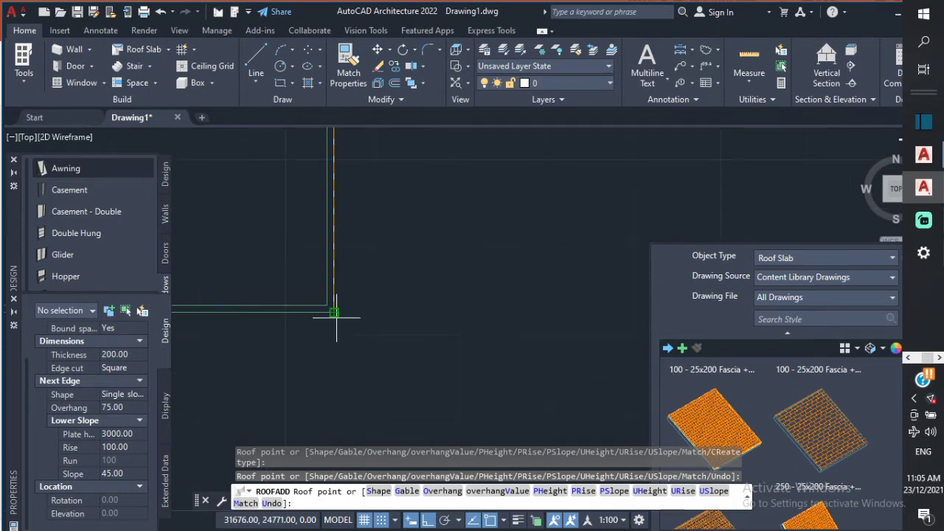
Step: Pick the next two corners of the L-shaped outline, extending the hip and ridge preview
{"action": "left_click", "coordinate": [333, 315]}
{"action": "scroll", "coordinate": [334, 314], "scroll_direction": "down", "scroll_amount": 3}
{"action": "scroll", "coordinate": [391, 327], "scroll_direction": "up", "scroll_amount": 1}
{"action": "scroll", "coordinate": [380, 328], "scroll_direction": "up", "scroll_amount": 3}
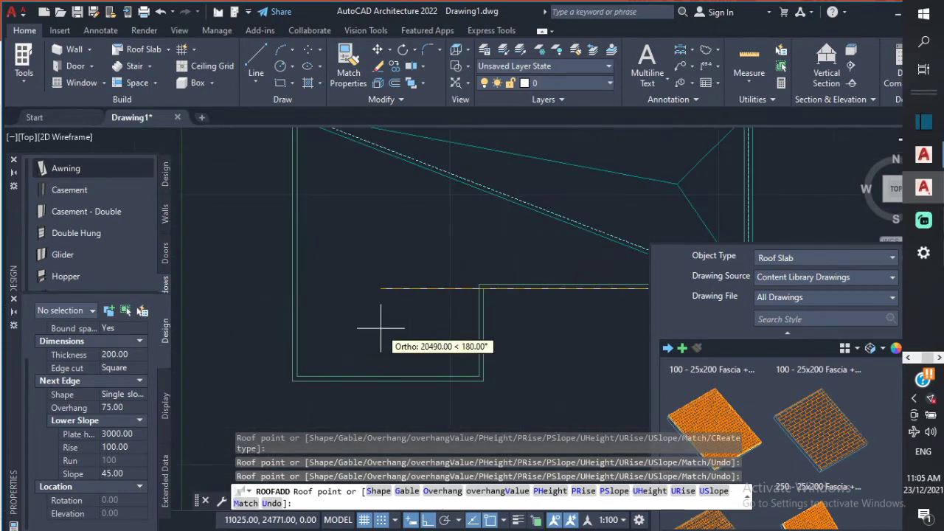
{"action": "left_click", "coordinate": [494, 279]}
{"action": "scroll", "coordinate": [492, 368], "scroll_direction": "down", "scroll_amount": 3}
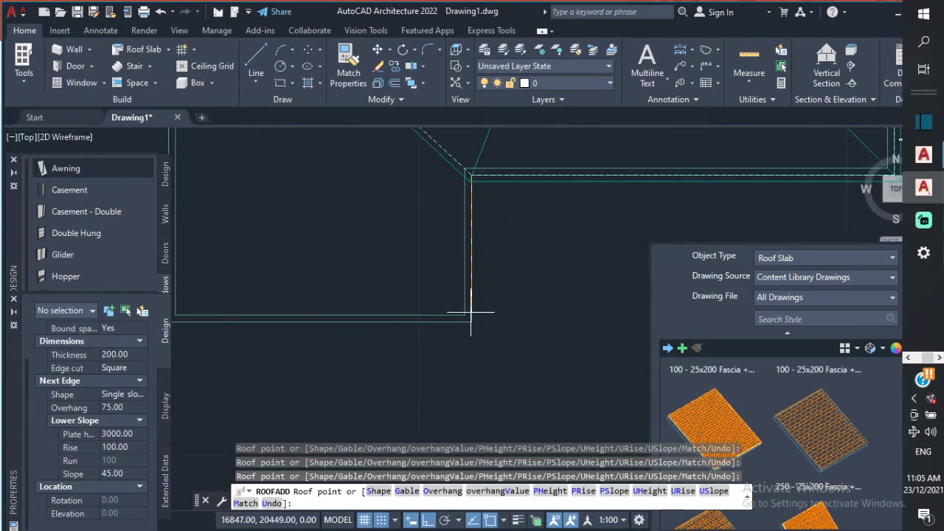
{"action": "scroll", "coordinate": [479, 318], "scroll_direction": "up", "scroll_amount": 3}
{"action": "scroll", "coordinate": [531, 341], "scroll_direction": "down", "scroll_amount": 3}
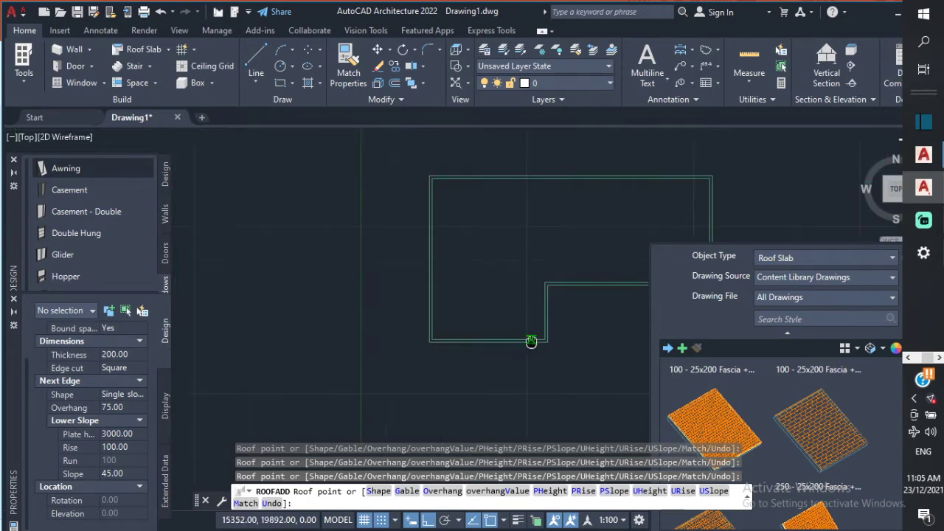
{"action": "scroll", "coordinate": [531, 342], "scroll_direction": "up", "scroll_amount": 4}
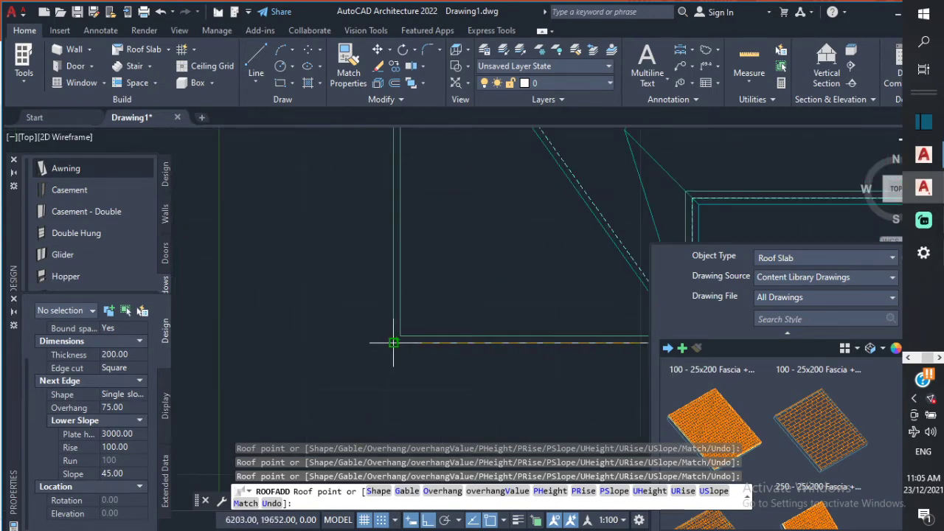
{"action": "scroll", "coordinate": [394, 342], "scroll_direction": "down", "scroll_amount": 4}
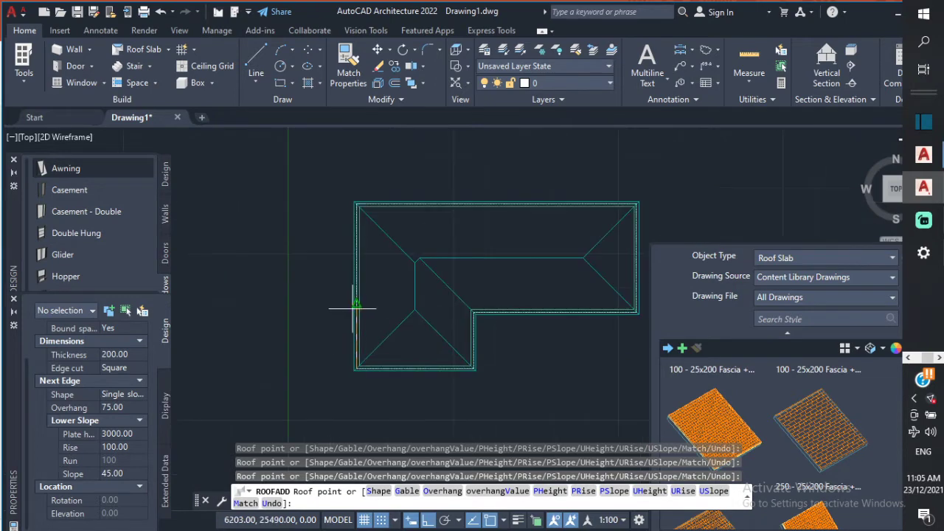
Step: End ROOFADD to complete the L-shaped roof, then switch to the AutoCAD 2021 Drawing1 window
{"action": "key", "text": "Return"}
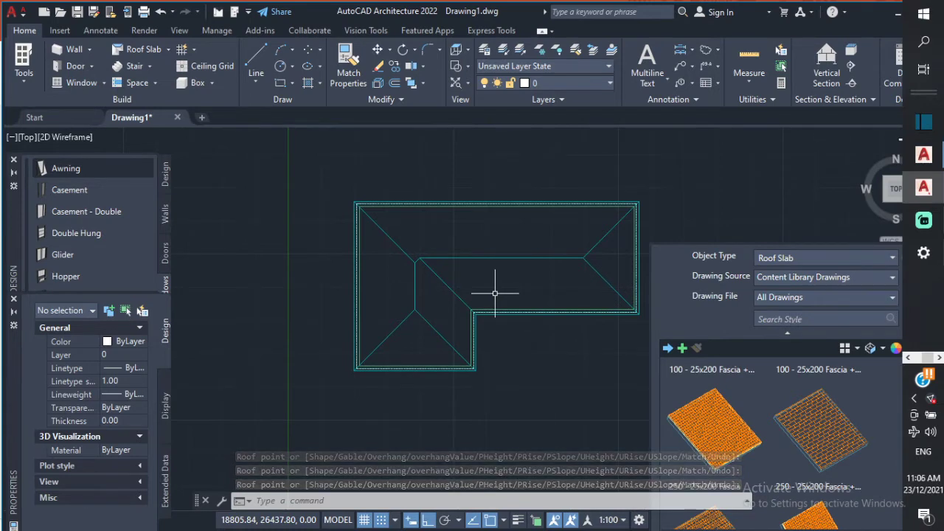
{"action": "scroll", "coordinate": [432, 263], "scroll_direction": "up", "scroll_amount": 3}
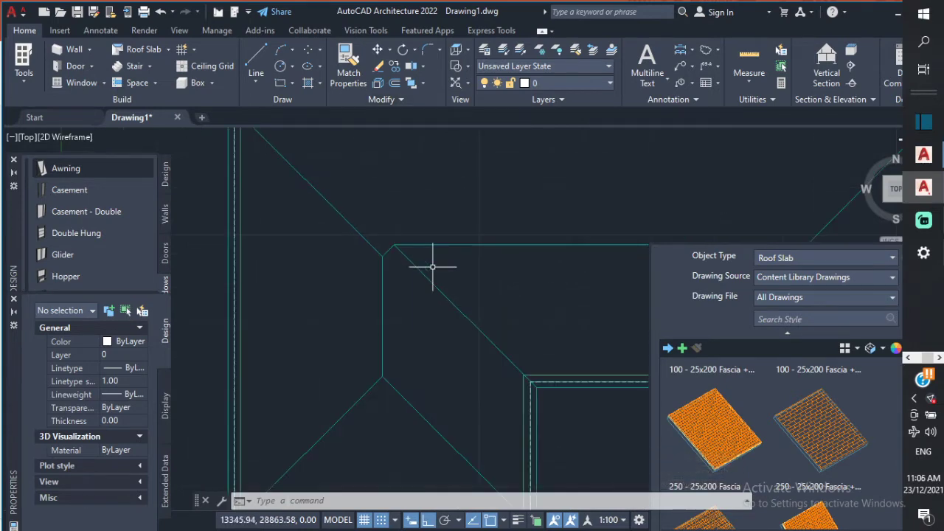
{"action": "scroll", "coordinate": [432, 264], "scroll_direction": "down", "scroll_amount": 4}
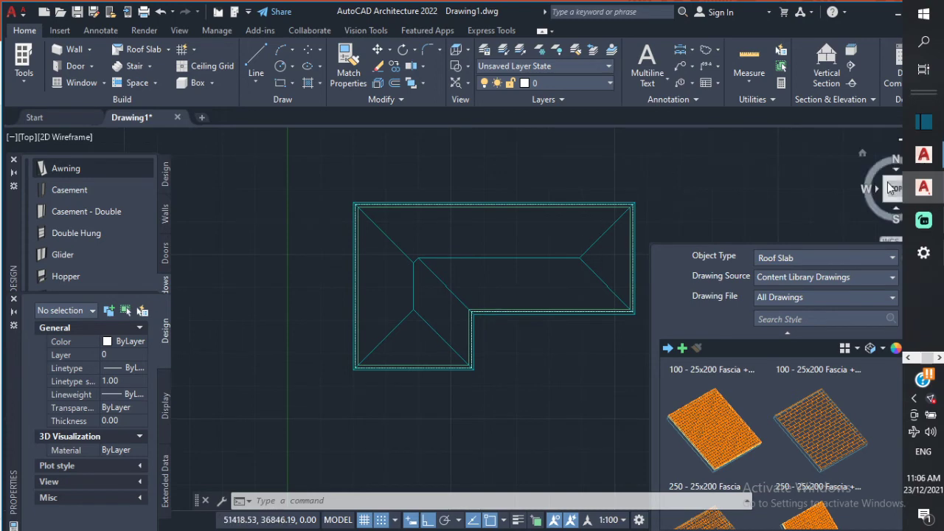
{"action": "mouse_move", "coordinate": [935, 154]}
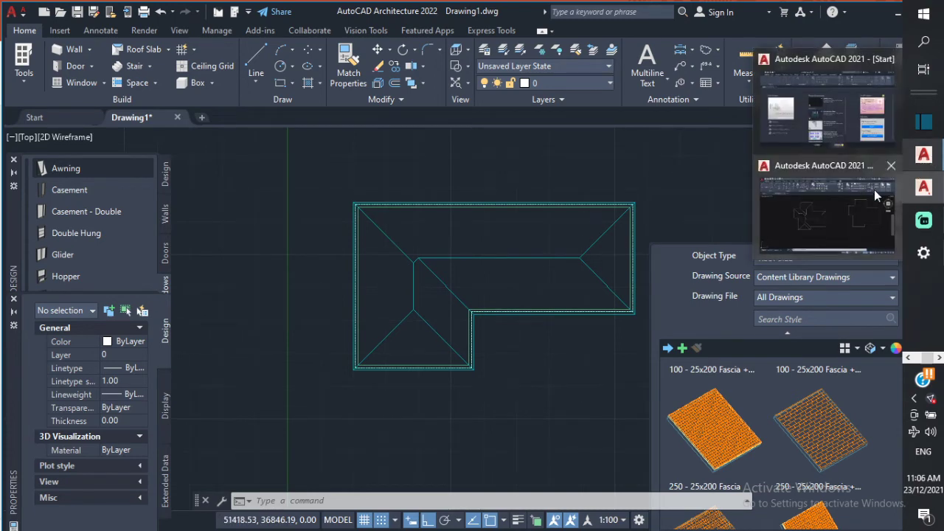
{"action": "left_click", "coordinate": [852, 204]}
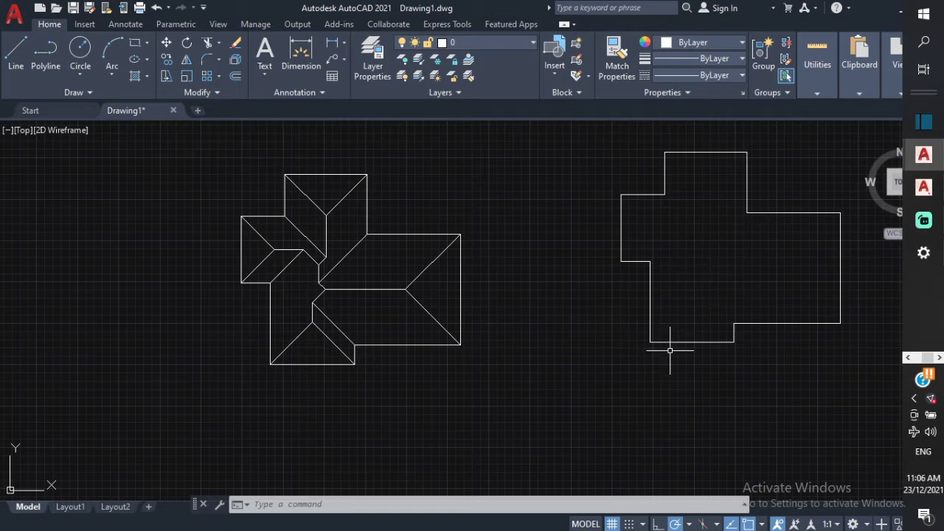
{"action": "middle_click_drag", "start_coordinate": [712, 282], "coordinate": [633, 300]}
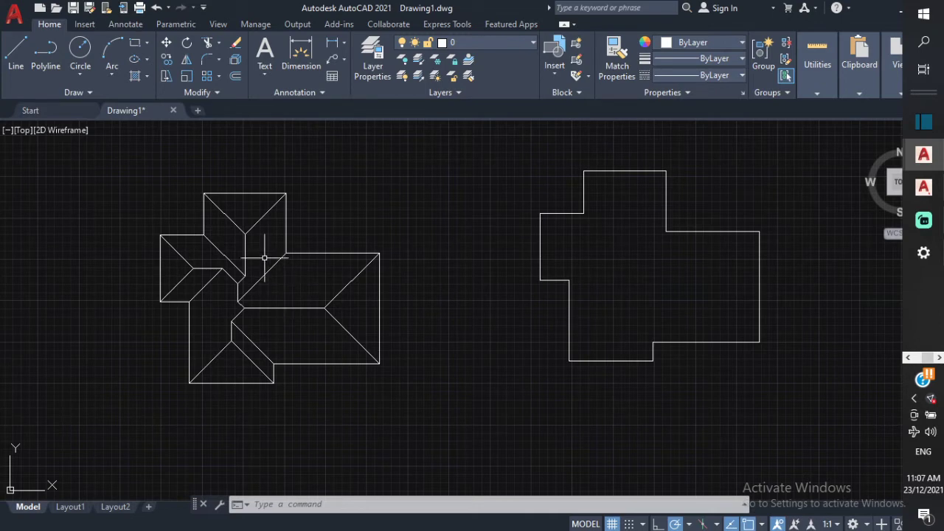
Step: Set polar tracking and draw two crossing 45° hip diagonals from the top wing's outer corners
{"action": "left_click", "coordinate": [16, 52]}
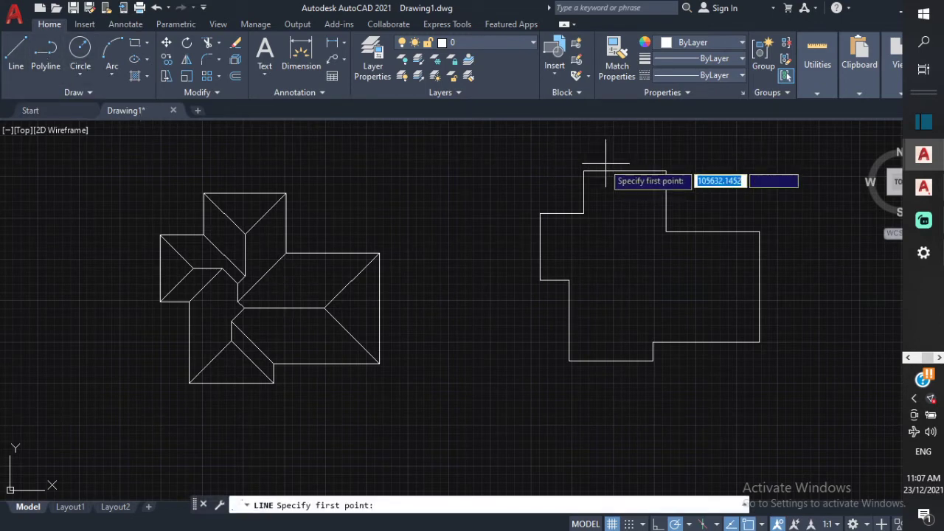
{"action": "scroll", "coordinate": [582, 171], "scroll_direction": "up", "scroll_amount": 2}
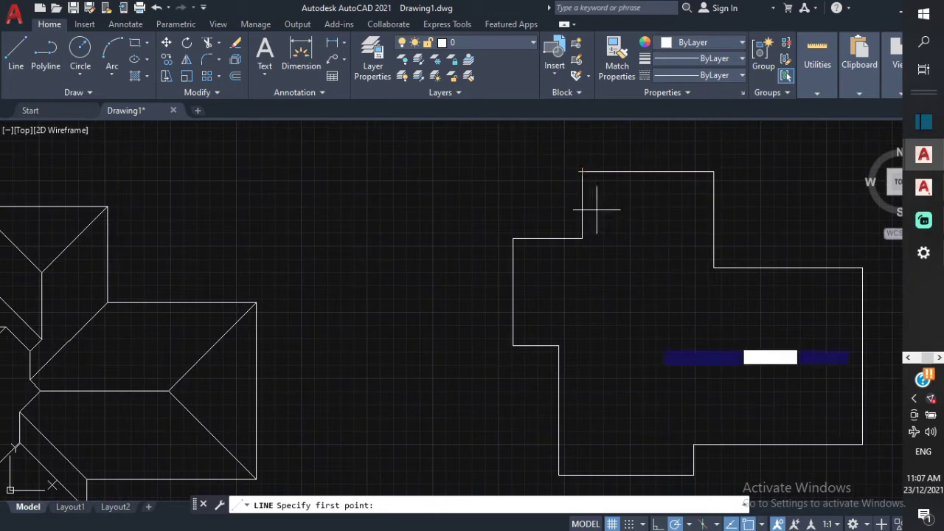
{"action": "left_click", "coordinate": [689, 525]}
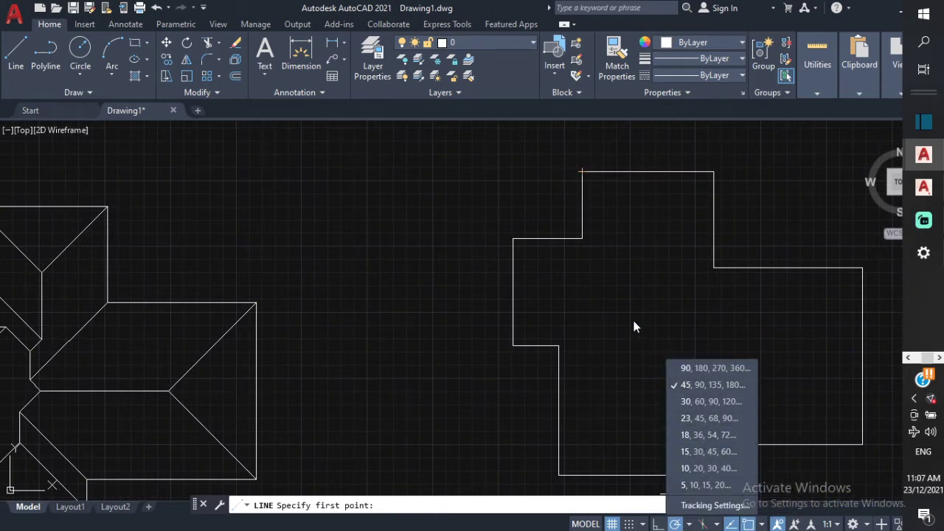
{"action": "scroll", "coordinate": [590, 174], "scroll_direction": "up", "scroll_amount": 3}
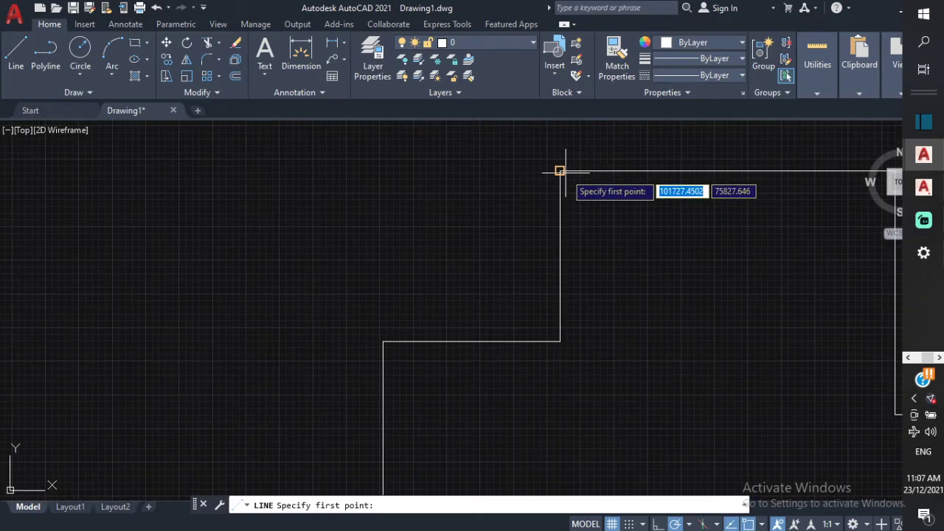
{"action": "left_click", "coordinate": [560, 171]}
{"action": "scroll", "coordinate": [626, 287], "scroll_direction": "down", "scroll_amount": 4}
{"action": "scroll", "coordinate": [611, 287], "scroll_direction": "up", "scroll_amount": 3}
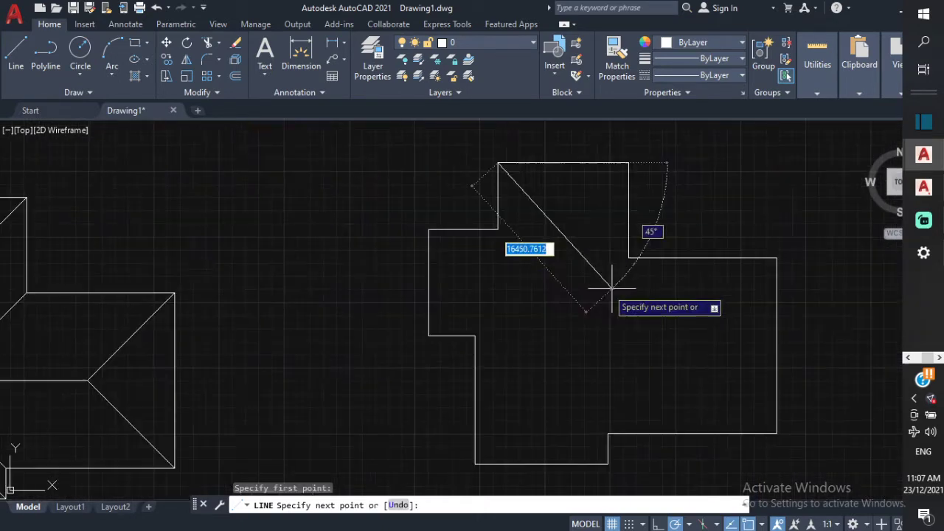
{"action": "left_click", "coordinate": [592, 259]}
{"action": "key", "text": "Return"}
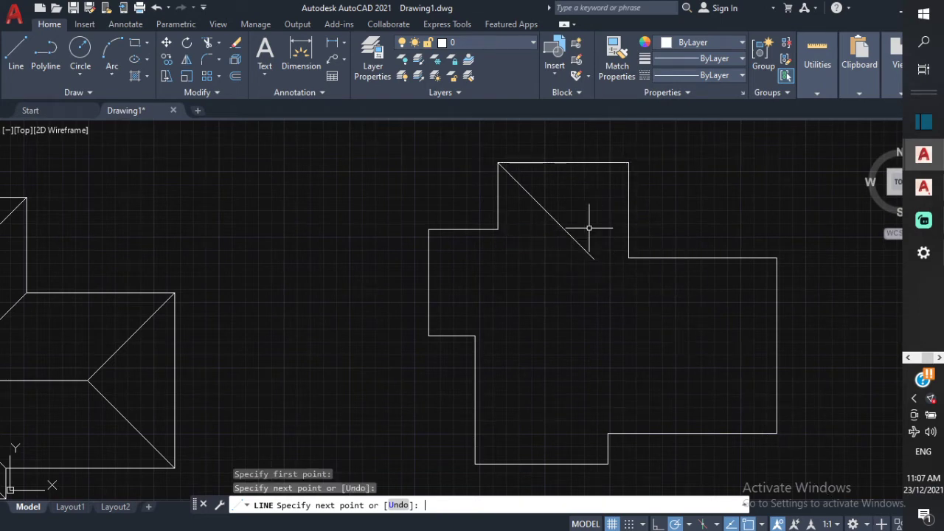
{"action": "key", "text": "Return"}
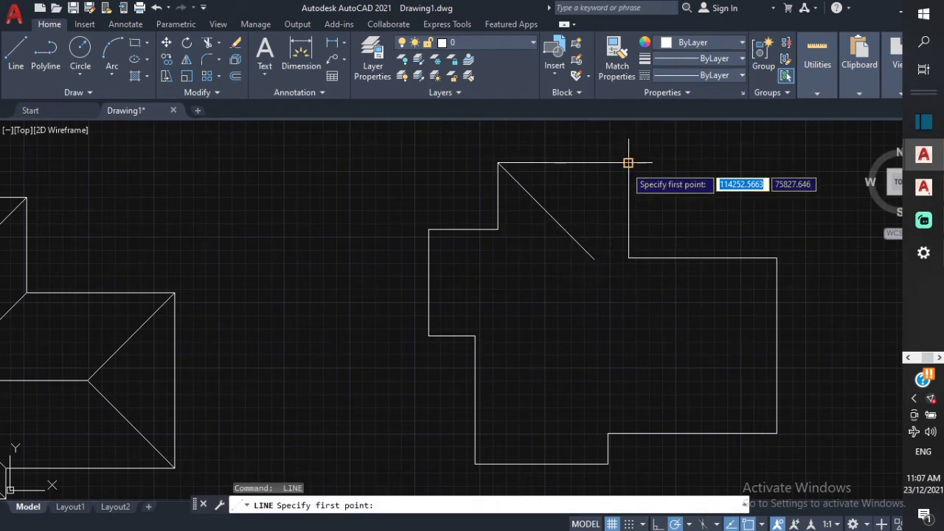
{"action": "left_click", "coordinate": [629, 162]}
{"action": "left_click", "coordinate": [543, 248]}
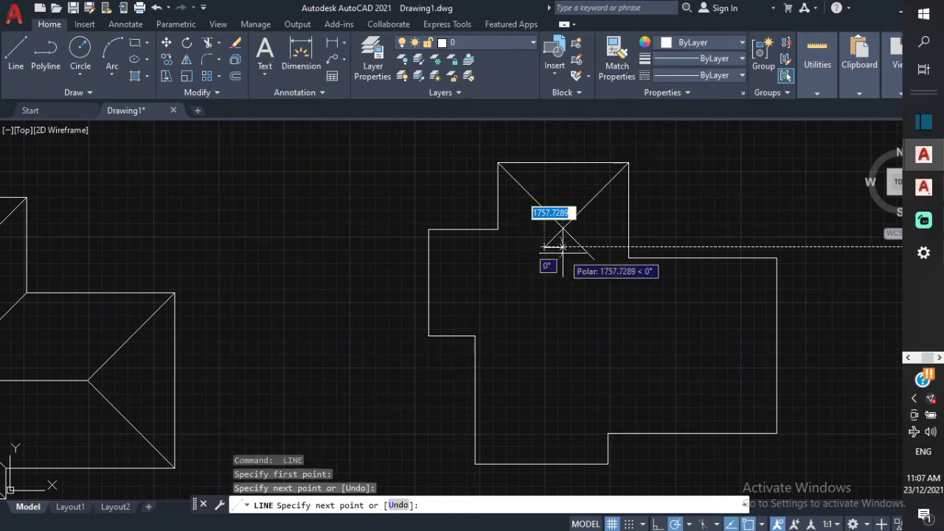
{"action": "key", "text": "Escape"}
Step: Draw two crossing 45° hip diagonals from the left wing's top and lower corners
{"action": "key", "text": "Return"}
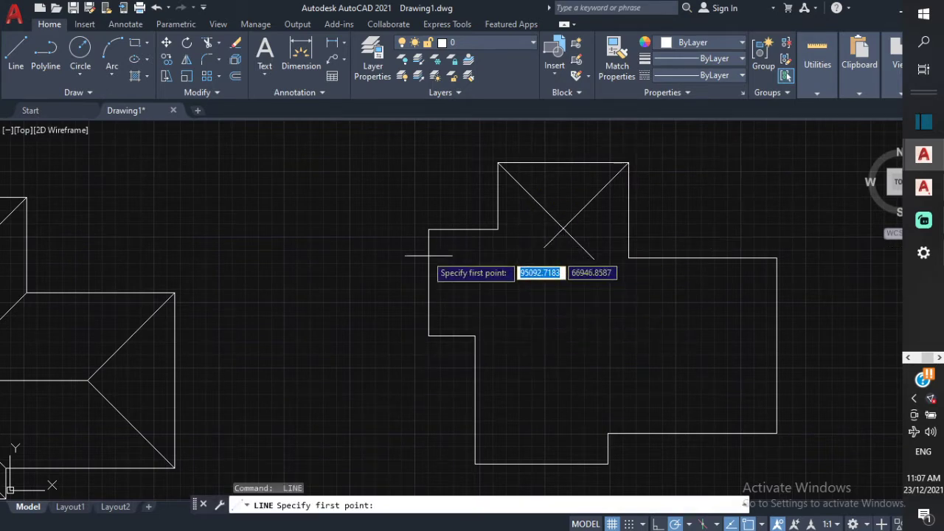
{"action": "left_click", "coordinate": [428, 230]}
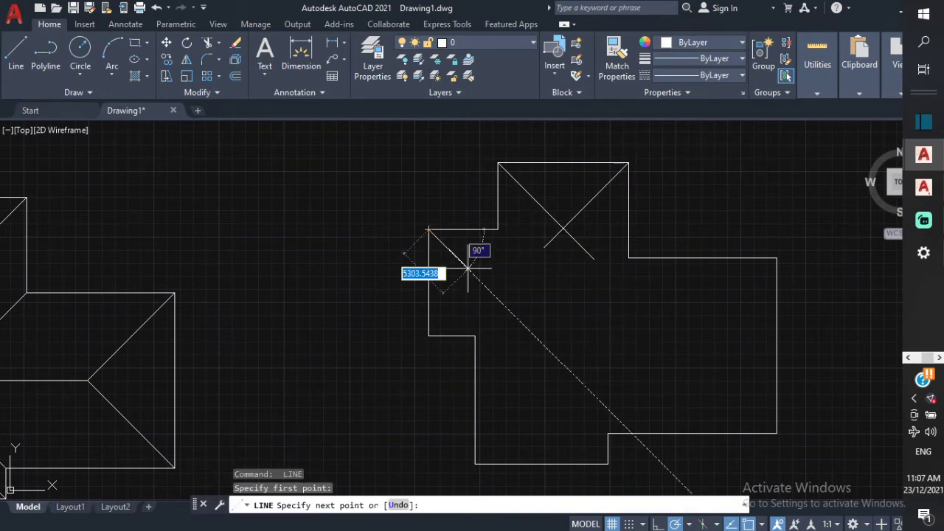
{"action": "left_click", "coordinate": [503, 303]}
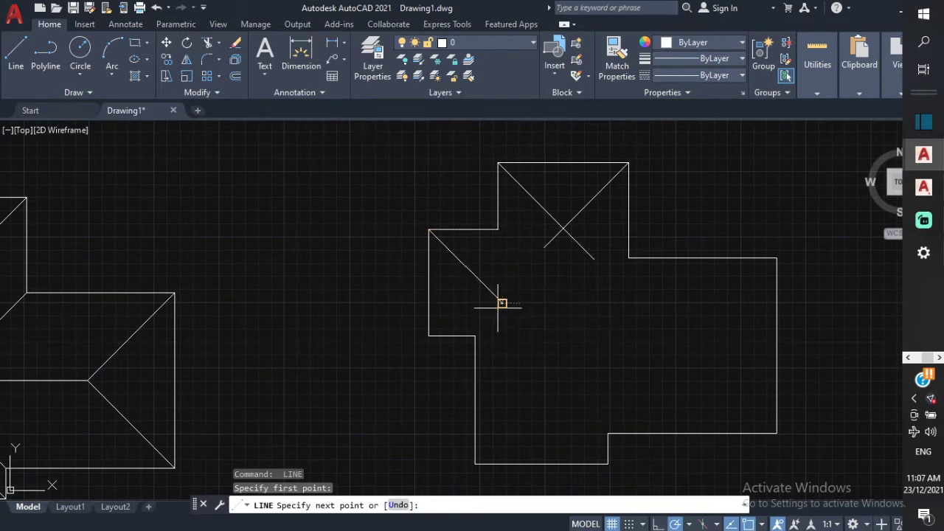
{"action": "key", "text": "Return"}
{"action": "key", "text": "Return"}
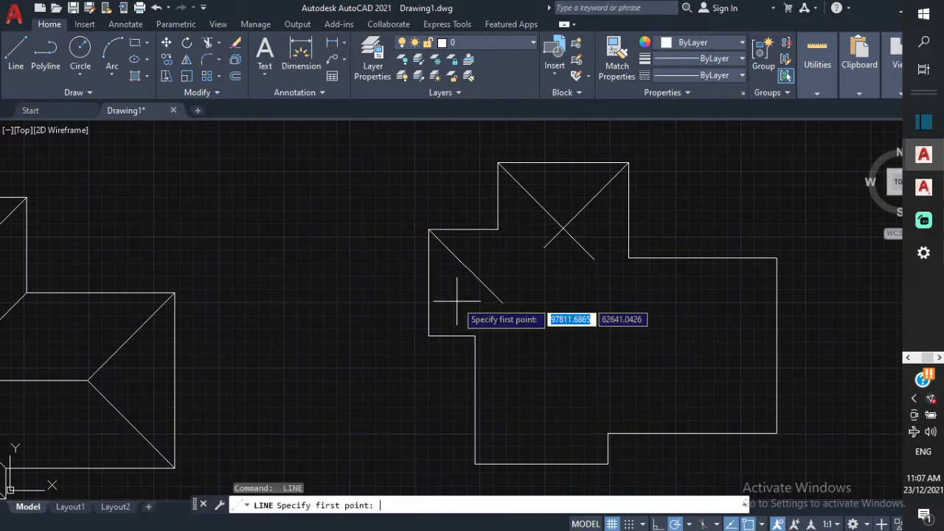
{"action": "left_click", "coordinate": [428, 334]}
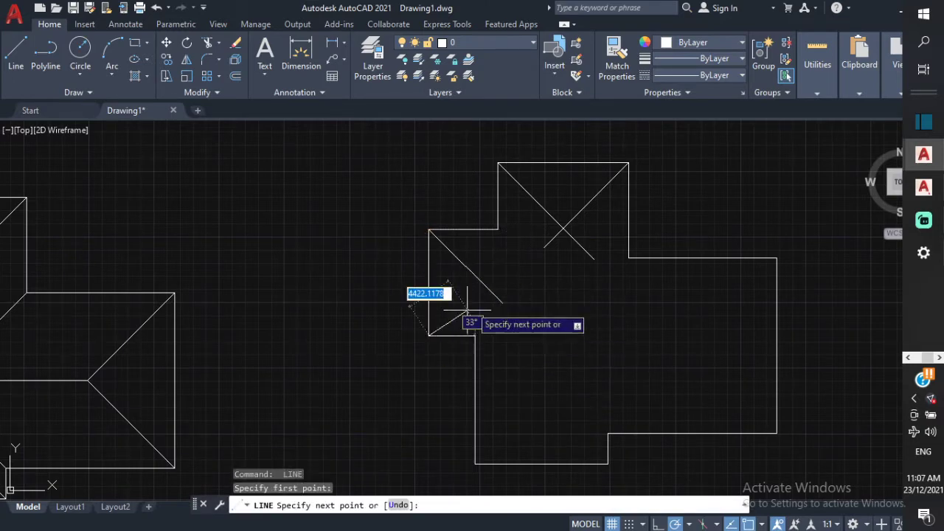
{"action": "left_click", "coordinate": [498, 269]}
{"action": "key", "text": "Escape"}
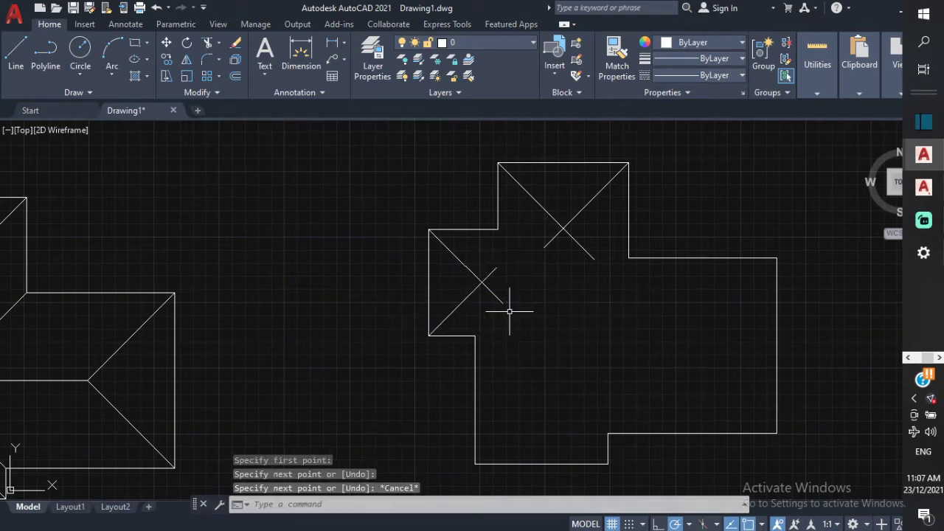
{"action": "mouse_move", "coordinate": [706, 286]}
{"action": "left_mouse_down"}
{"action": "mouse_move", "coordinate": [860, 248]}
{"action": "mouse_move", "coordinate": [777, 345]}
{"action": "left_mouse_up"}
{"action": "key", "text": "Escape"}
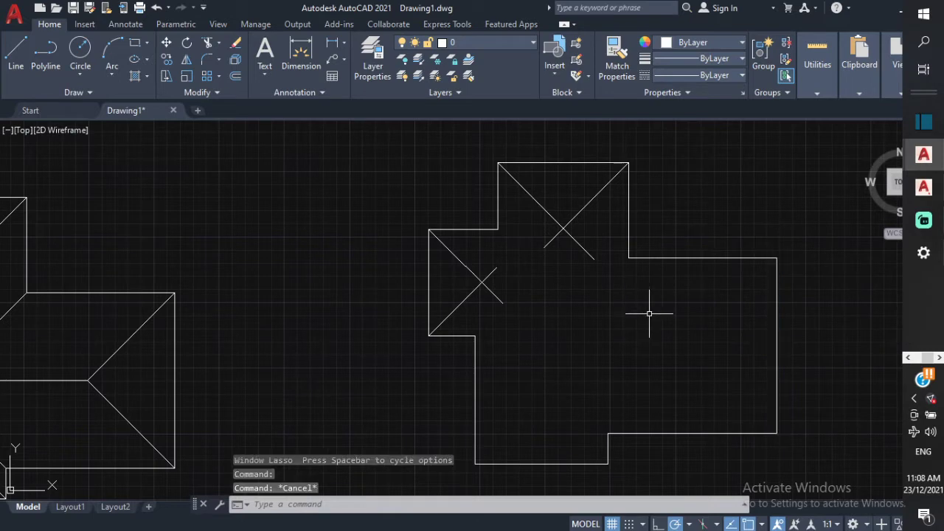
{"action": "left_click", "coordinate": [650, 277]}
{"action": "left_click", "coordinate": [668, 326]}
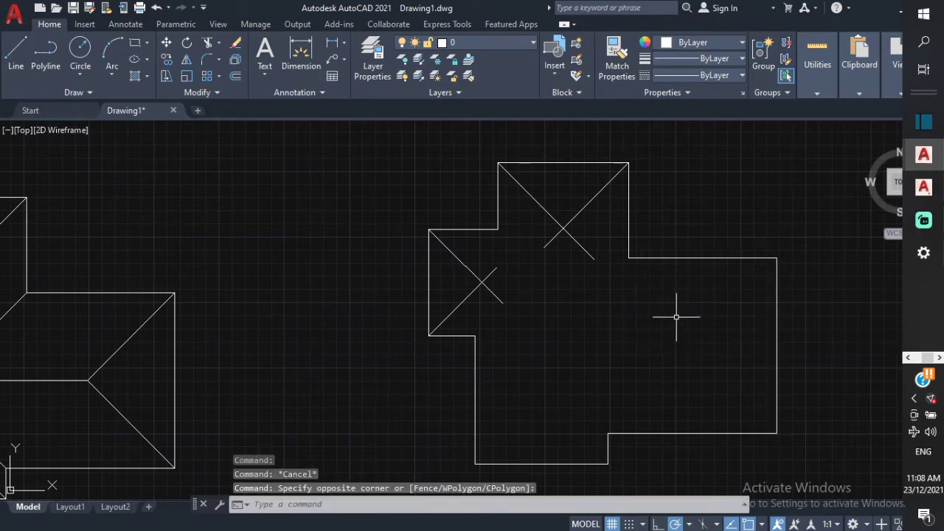
Step: Draw two crossing hip diagonals from the right wing's top and bottom corners
{"action": "type", "text": "l"}
{"action": "key", "text": "Return"}
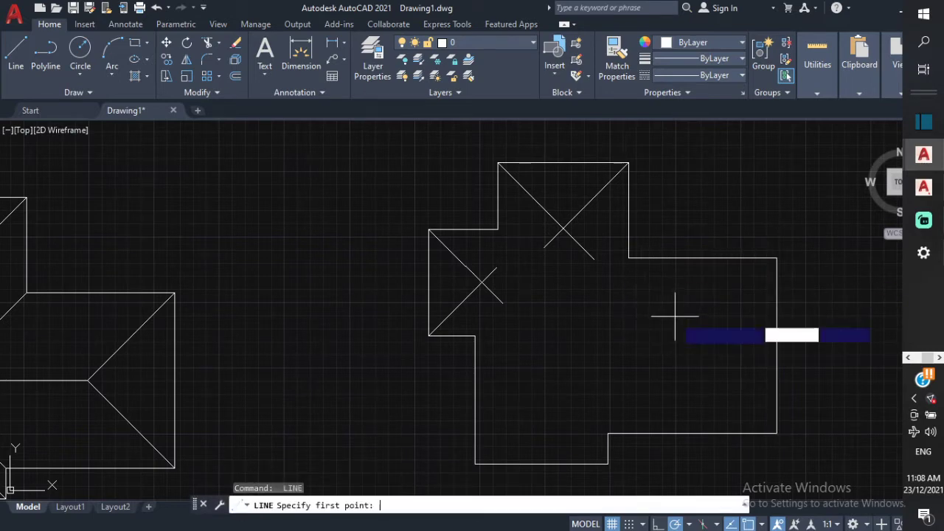
{"action": "left_click", "coordinate": [776, 258]}
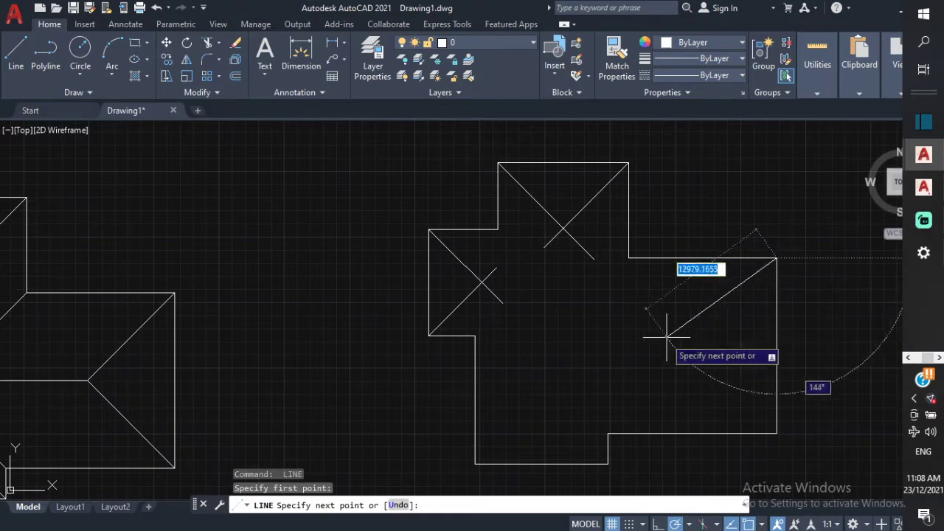
{"action": "left_click", "coordinate": [662, 373]}
{"action": "key", "text": "Return"}
{"action": "key", "text": "Return"}
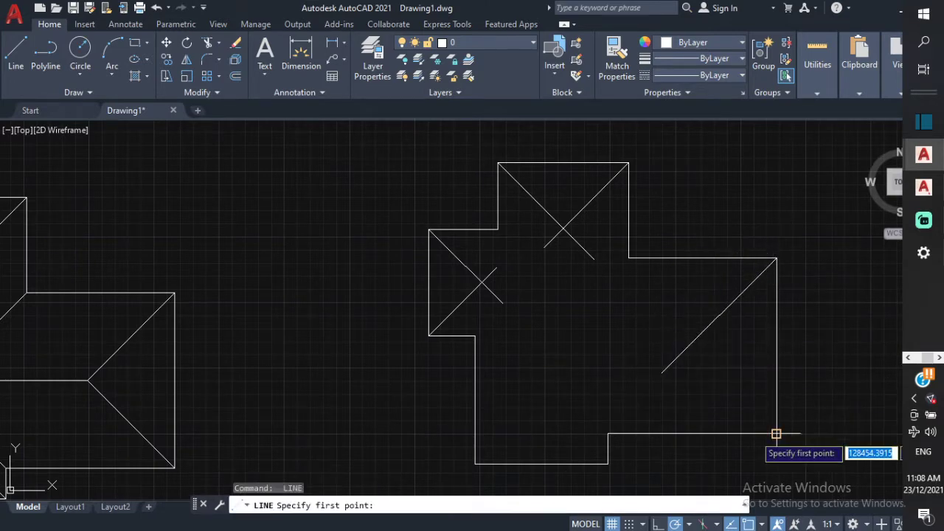
{"action": "left_click", "coordinate": [776, 434]}
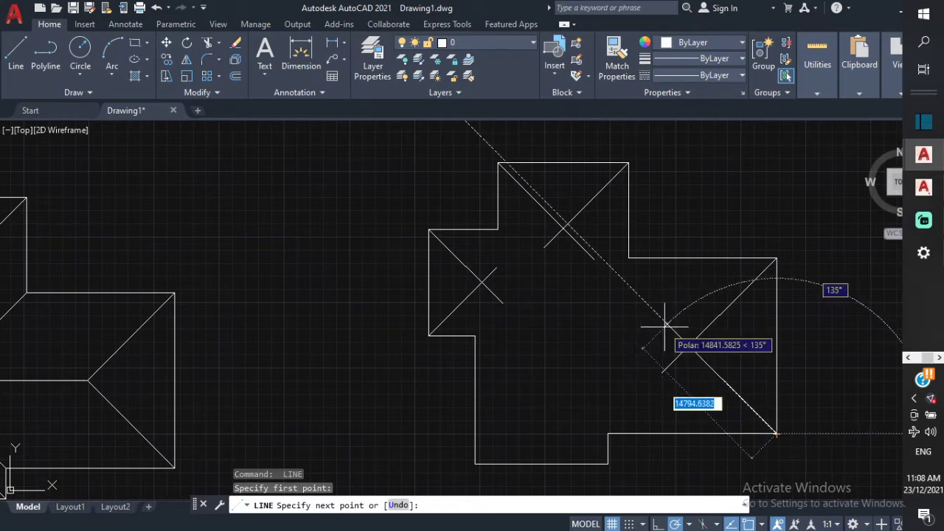
{"action": "left_click", "coordinate": [666, 323]}
{"action": "key", "text": "Escape"}
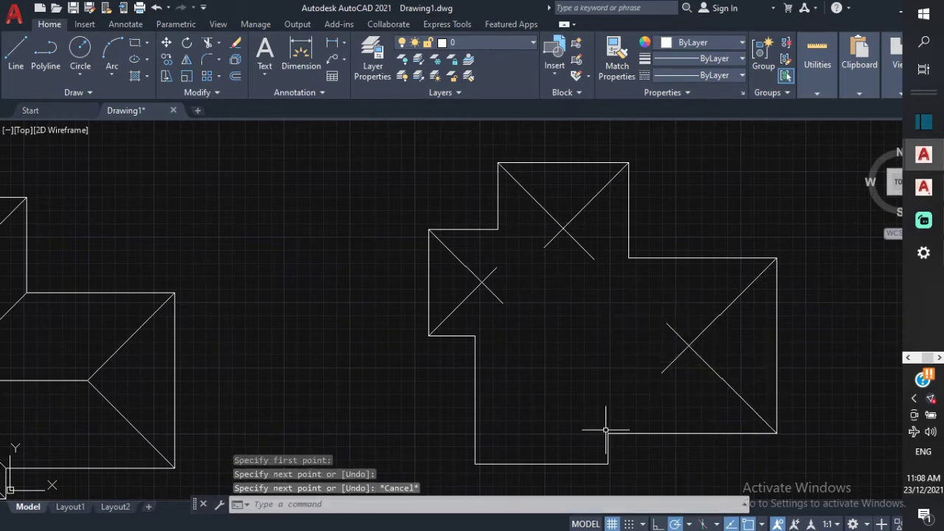
Step: Draw 45° and 135° hip diagonals from the bottom wing's corners meeting inside the wing
{"action": "type", "text": "l"}
{"action": "key", "text": "Return"}
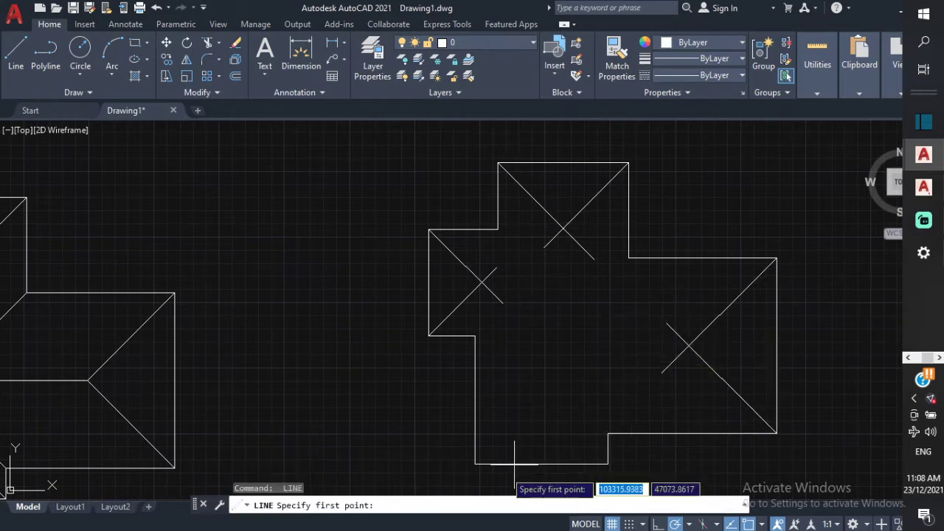
{"action": "left_click", "coordinate": [475, 464]}
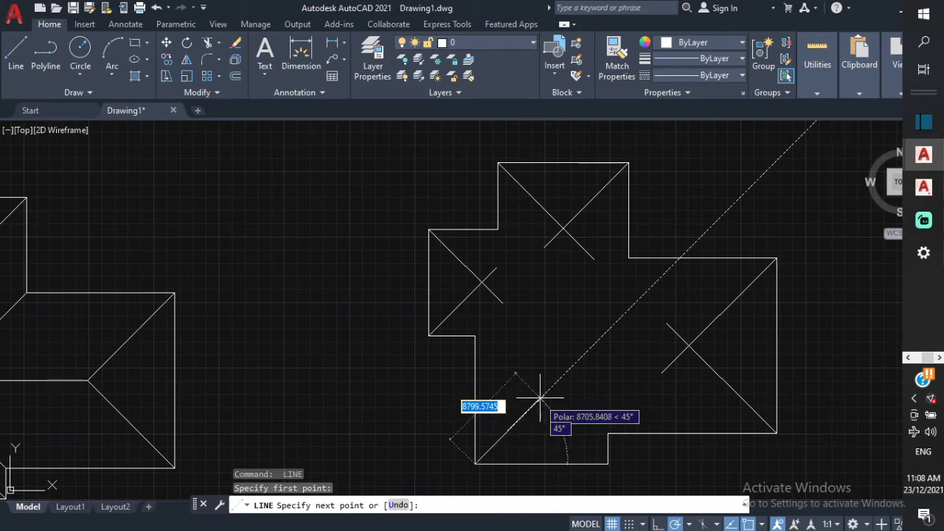
{"action": "left_click", "coordinate": [544, 396]}
{"action": "key", "text": "Return"}
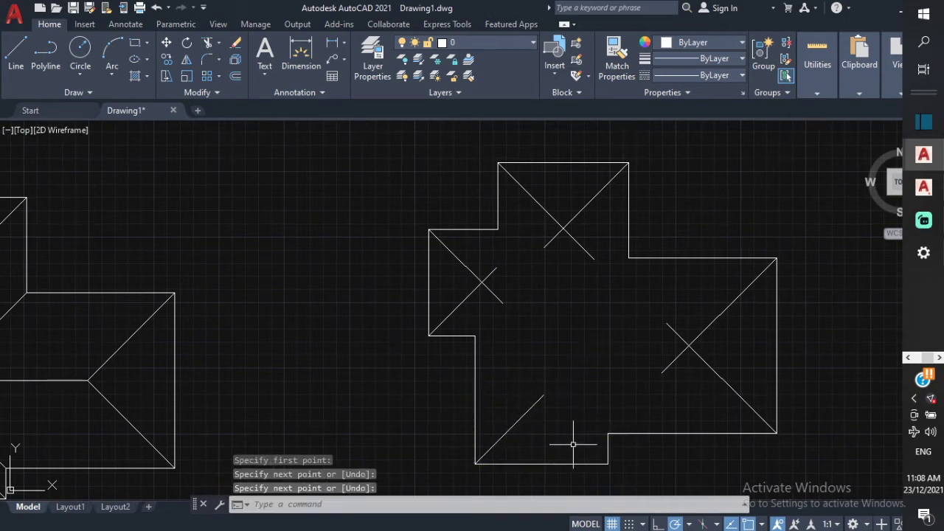
{"action": "key", "text": "Return"}
{"action": "left_click", "coordinate": [608, 464]}
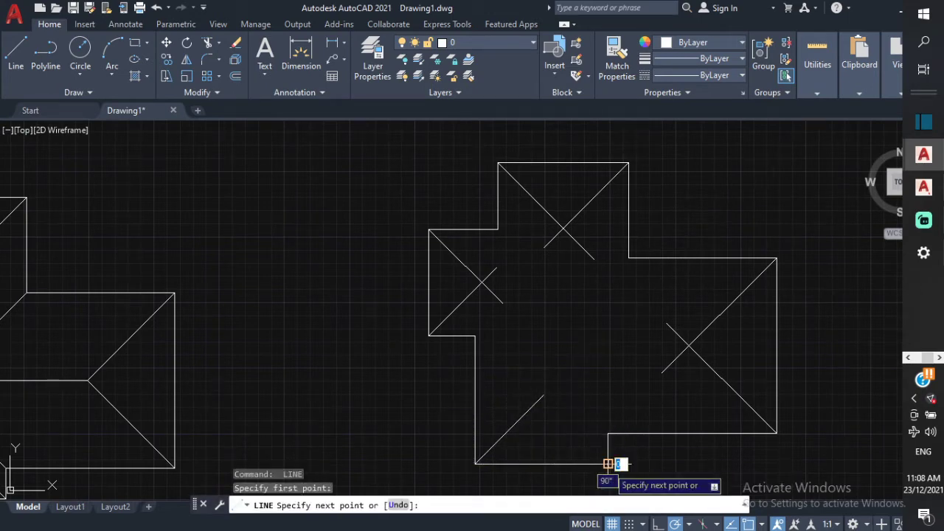
{"action": "left_click", "coordinate": [542, 395]}
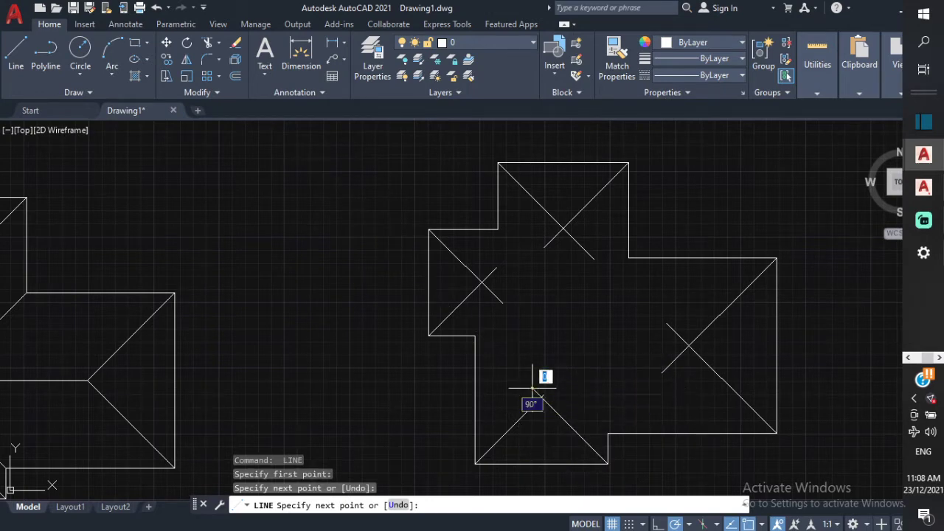
{"action": "key", "text": "Escape"}
{"action": "left_click", "coordinate": [506, 370]}
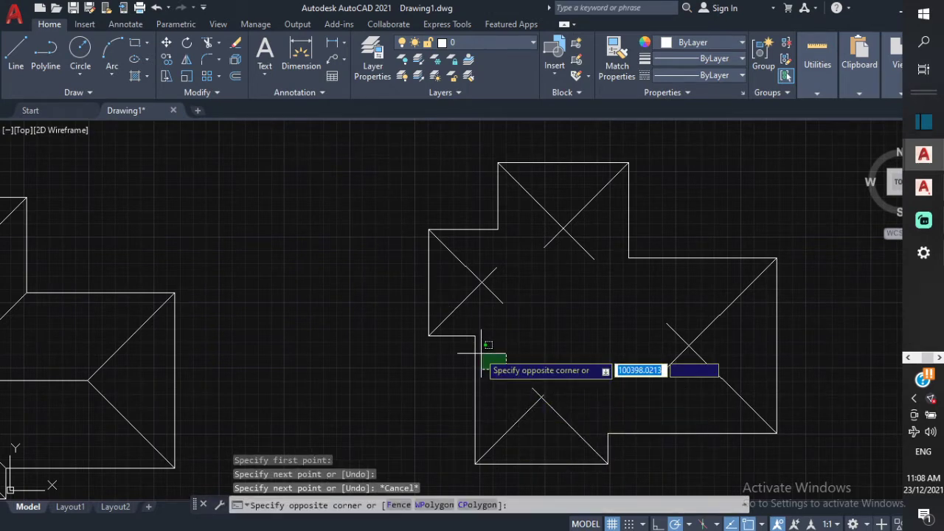
{"action": "left_click", "coordinate": [485, 337]}
{"action": "key", "text": "Escape"}
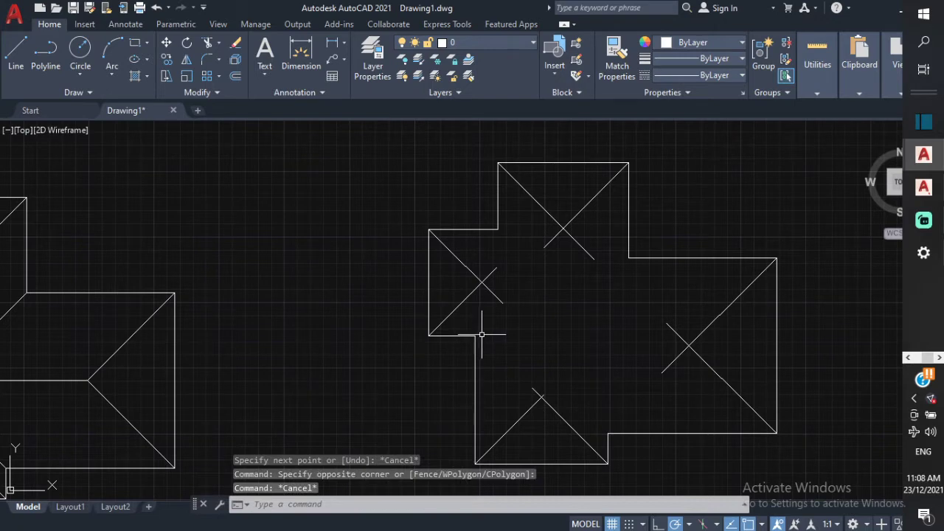
{"action": "left_click", "coordinate": [481, 335]}
{"action": "left_click", "coordinate": [482, 333]}
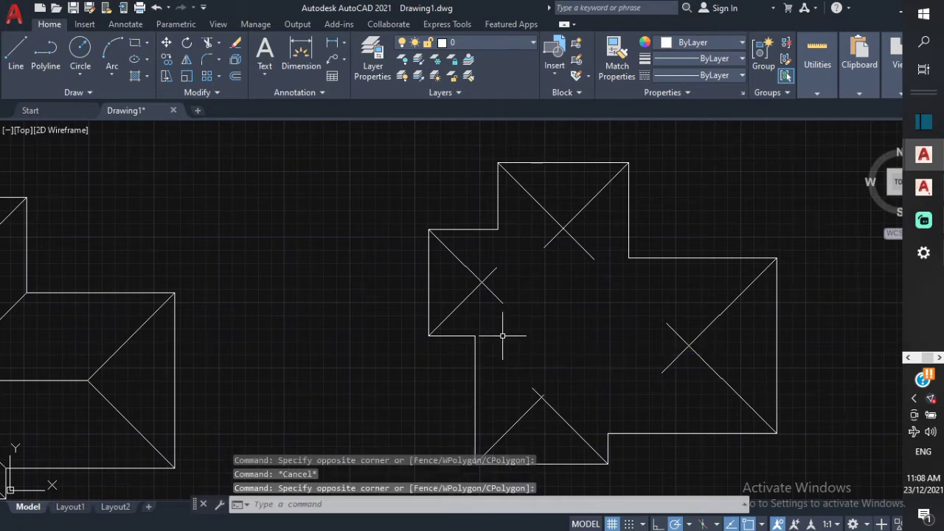
Step: Trim the left, top and right wings' crossing diagonals back to their intersection points
{"action": "type", "text": "tr"}
{"action": "key", "text": "Return"}
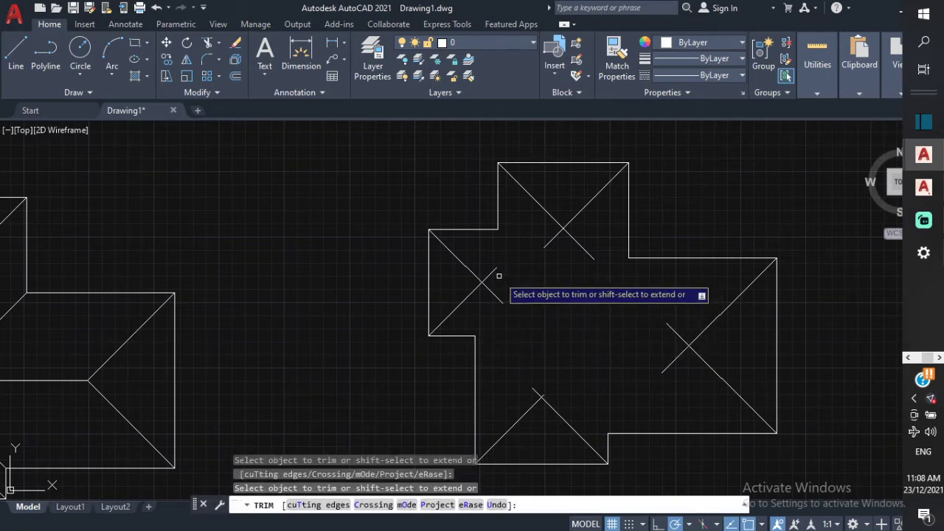
{"action": "left_click", "coordinate": [490, 274]}
{"action": "left_click", "coordinate": [492, 292]}
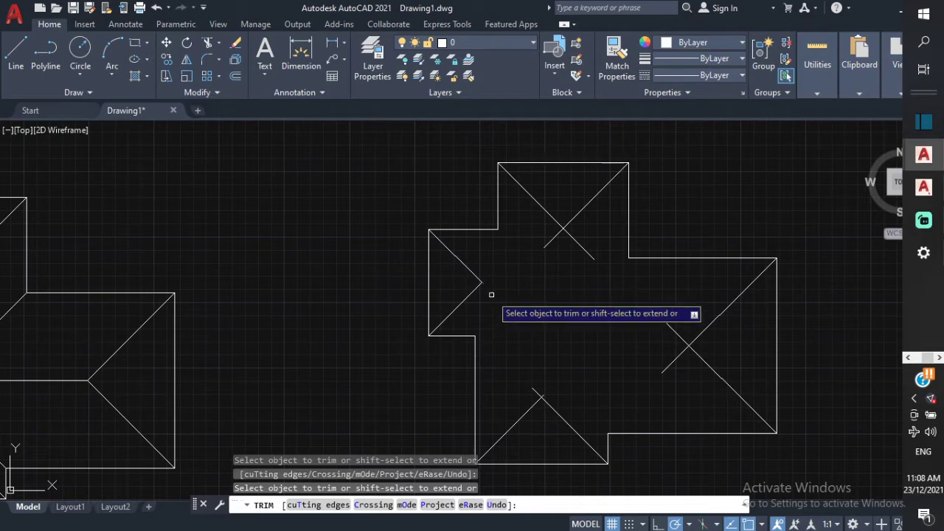
{"action": "left_click", "coordinate": [547, 240]}
{"action": "left_click", "coordinate": [574, 240]}
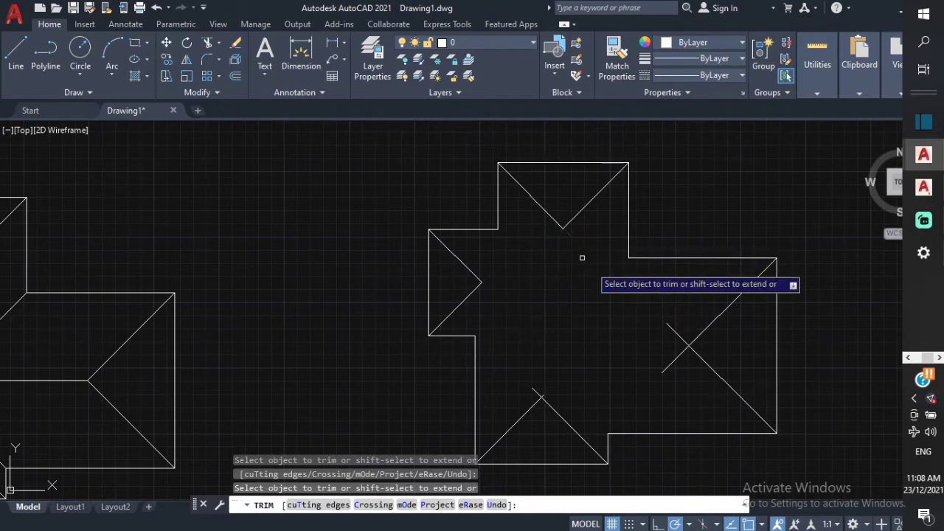
{"action": "left_click", "coordinate": [673, 329]}
{"action": "left_click", "coordinate": [673, 362]}
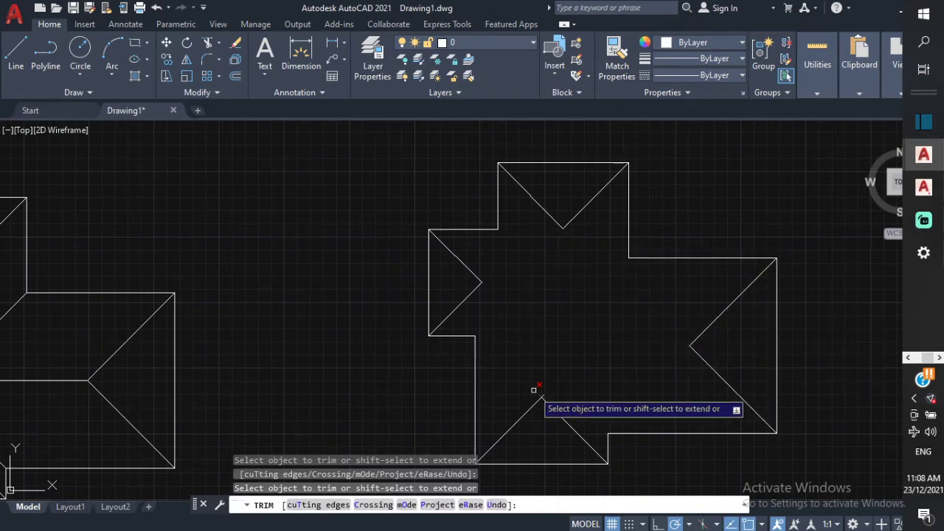
{"action": "scroll", "coordinate": [536, 391], "scroll_direction": "up", "scroll_amount": 4}
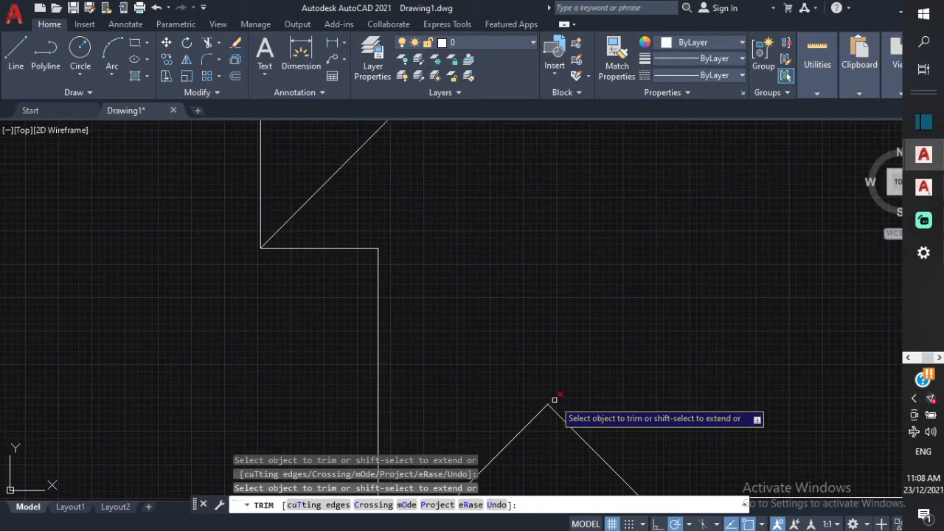
{"action": "scroll", "coordinate": [554, 400], "scroll_direction": "down", "scroll_amount": 5}
{"action": "scroll", "coordinate": [575, 375], "scroll_direction": "up", "scroll_amount": 4}
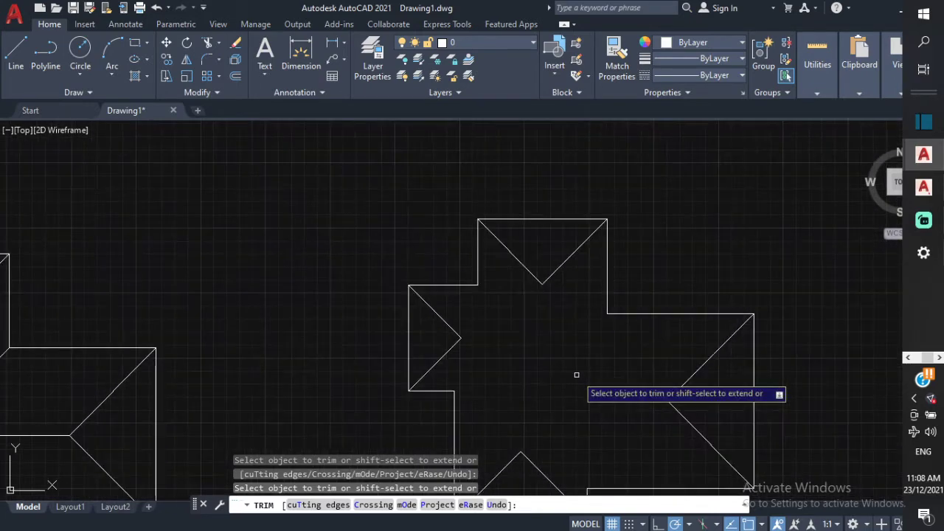
{"action": "key", "text": "Escape"}
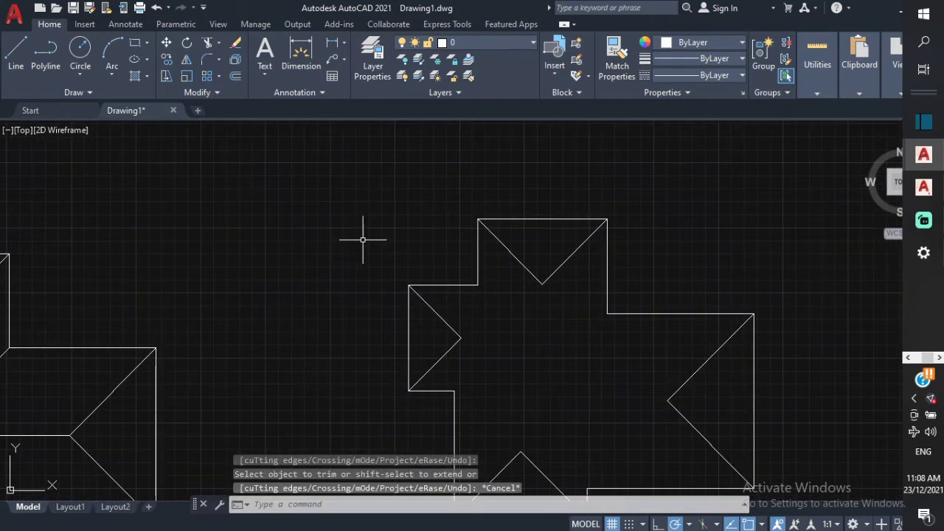
Step: Draw the first two valley diagonals from the inner corner and the lower-left corner
{"action": "left_click", "coordinate": [22, 57]}
{"action": "scroll", "coordinate": [493, 293], "scroll_direction": "up", "scroll_amount": 2}
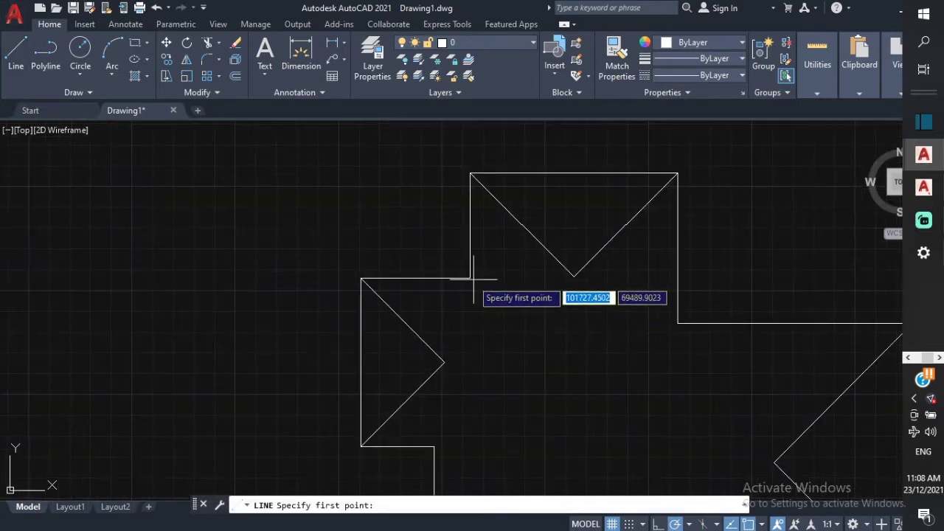
{"action": "left_click", "coordinate": [470, 278]}
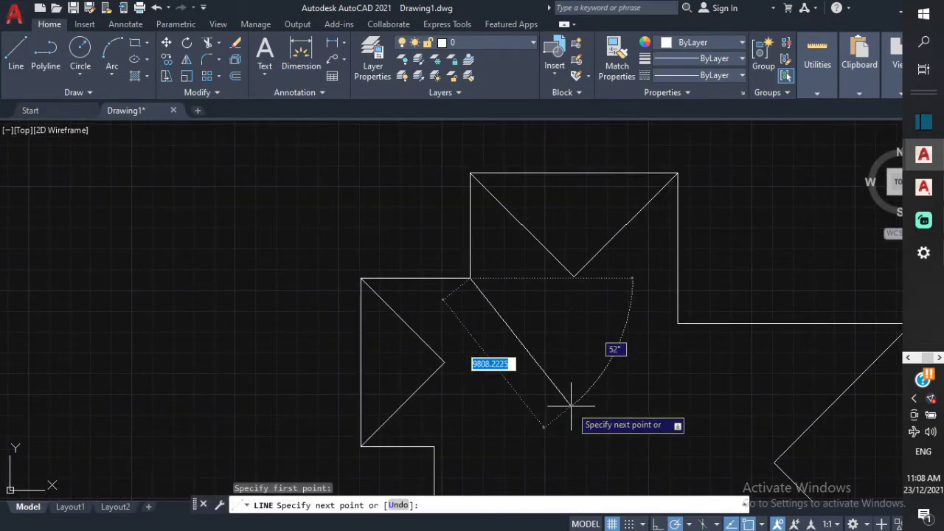
{"action": "key", "text": "Return"}
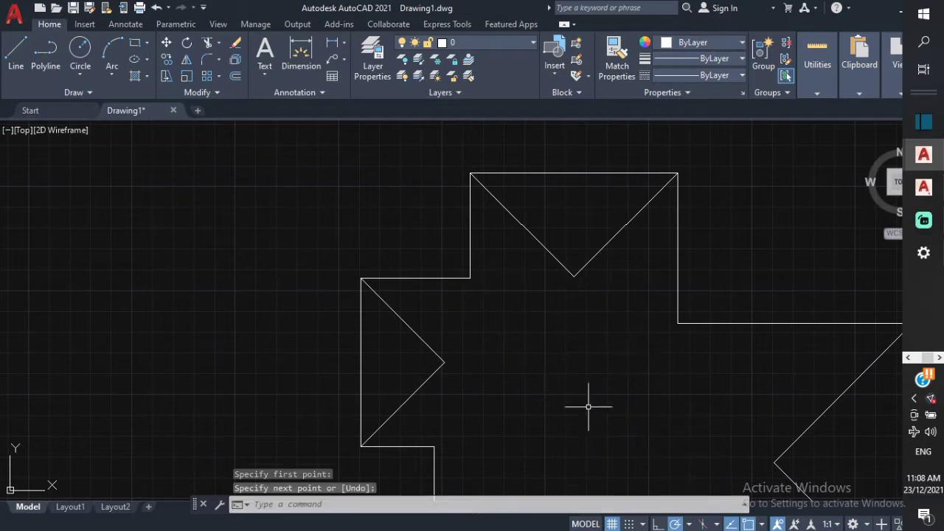
{"action": "key", "text": "Return"}
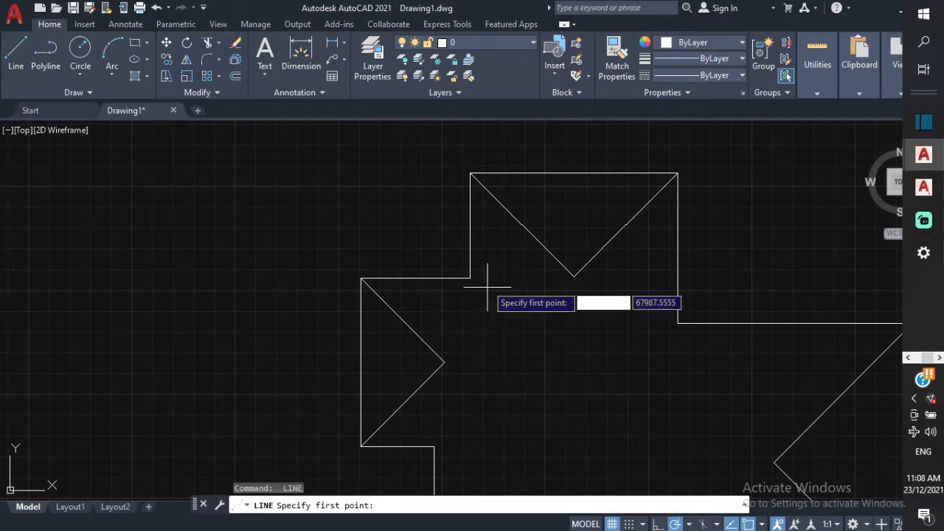
{"action": "left_click", "coordinate": [470, 278]}
{"action": "left_click", "coordinate": [602, 410]}
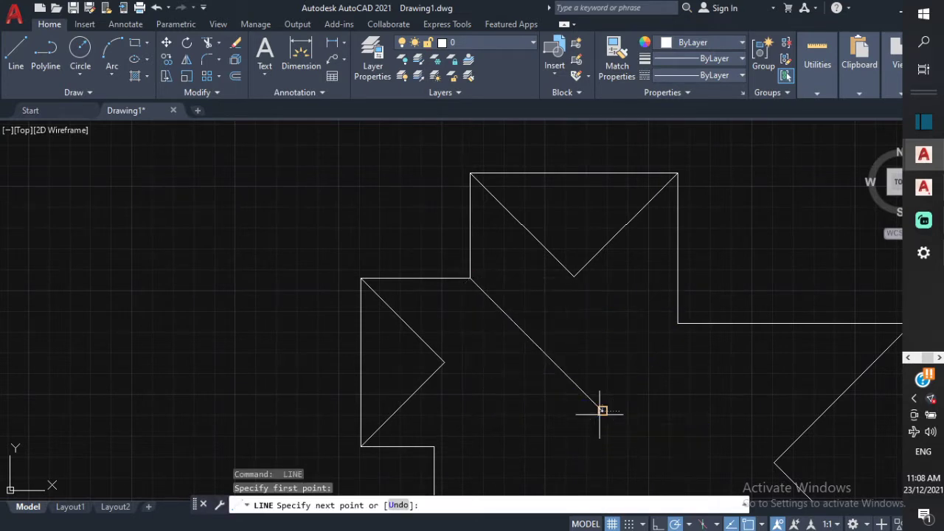
{"action": "key", "text": "Return"}
{"action": "key", "text": "Return"}
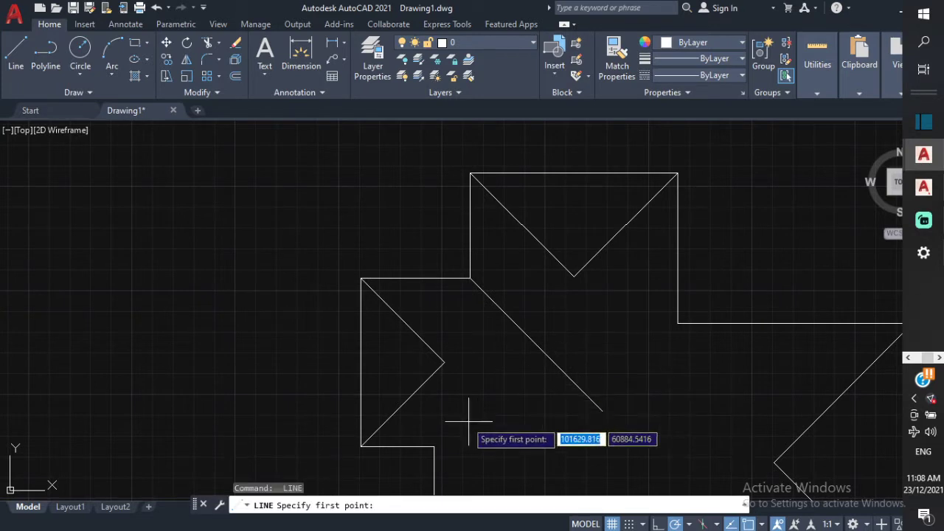
{"action": "left_click", "coordinate": [434, 446]}
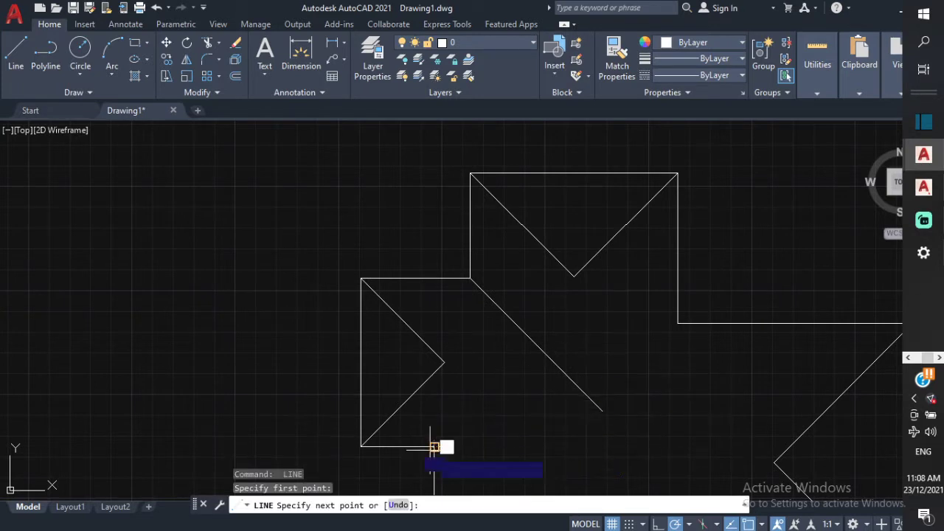
{"action": "left_click", "coordinate": [549, 324]}
{"action": "key", "text": "Escape"}
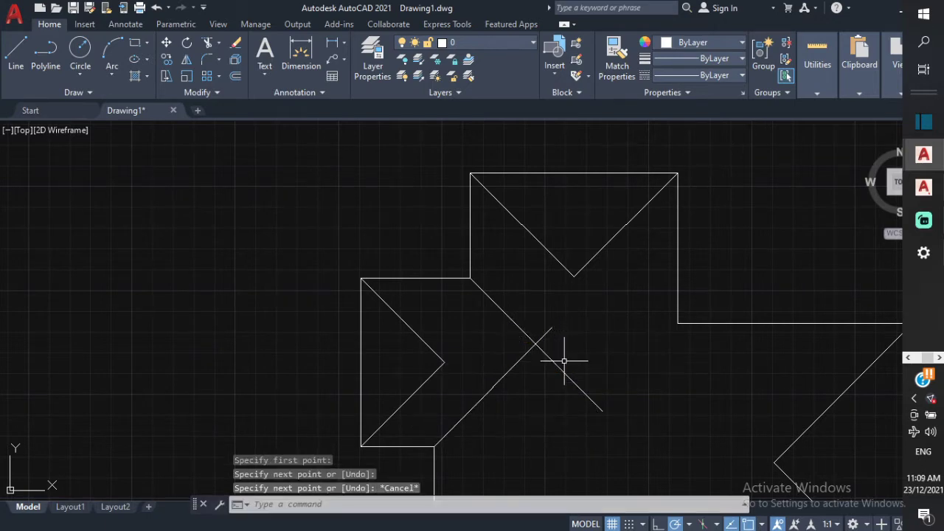
Step: Draw a valley diagonal from the upper-right inner corner toward the lower left
{"action": "left_click", "coordinate": [581, 279]}
{"action": "left_click", "coordinate": [767, 389]}
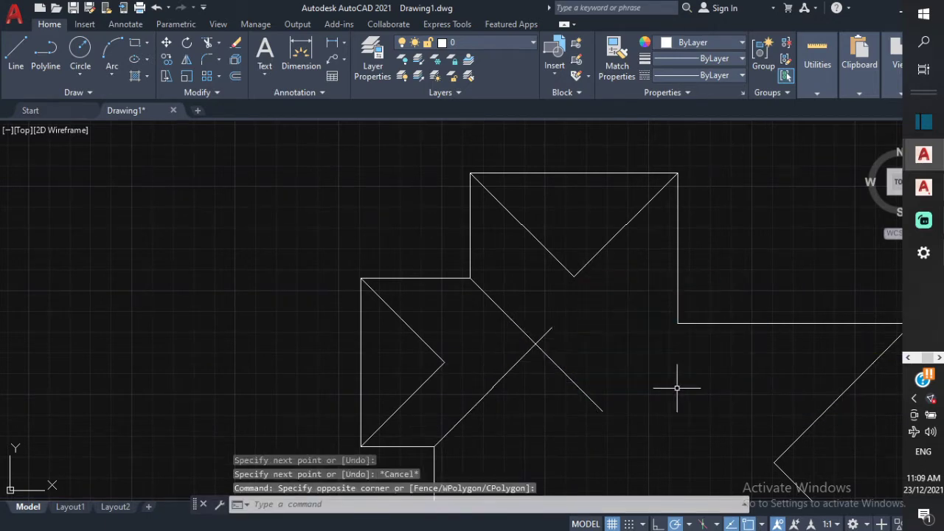
{"action": "scroll", "coordinate": [663, 361], "scroll_direction": "down", "scroll_amount": 1}
{"action": "scroll", "coordinate": [611, 379], "scroll_direction": "up", "scroll_amount": 1}
{"action": "mouse_move", "coordinate": [611, 380]}
{"action": "middle_mouse_down"}
{"action": "mouse_move", "coordinate": [550, 352]}
{"action": "mouse_move", "coordinate": [522, 319]}
{"action": "middle_mouse_up"}
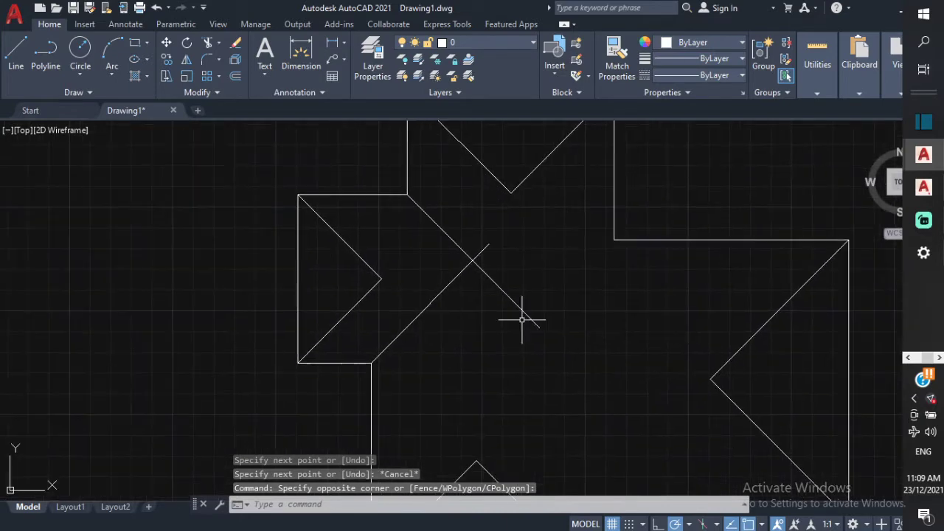
{"action": "key", "text": "Return"}
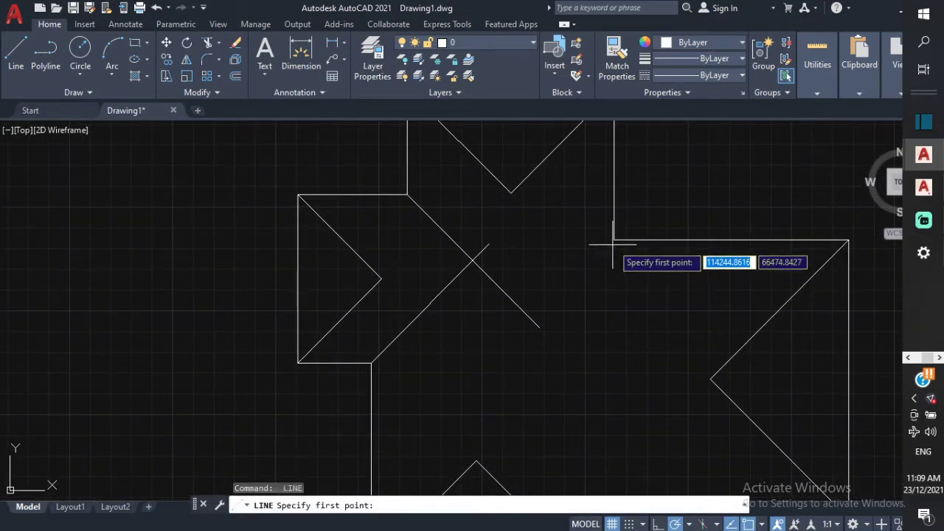
{"action": "left_click", "coordinate": [614, 241]}
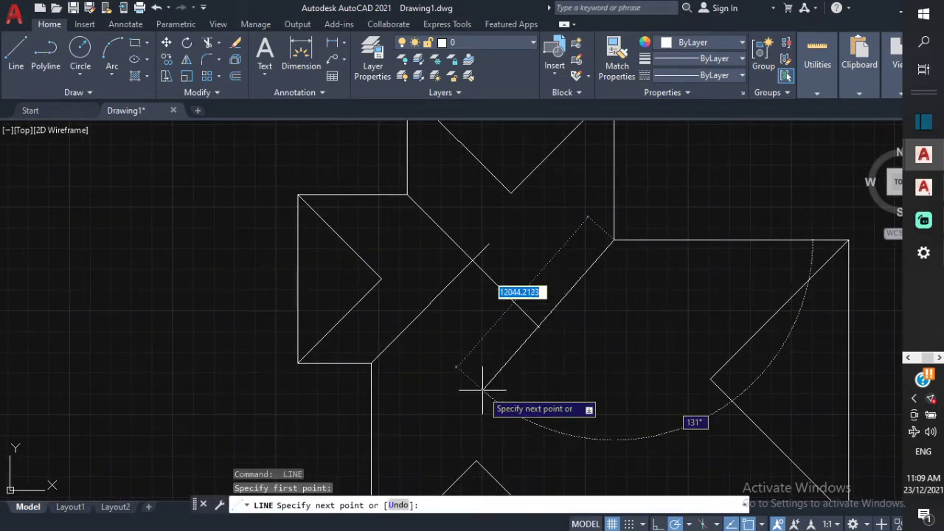
{"action": "left_click", "coordinate": [444, 418]}
{"action": "scroll", "coordinate": [642, 388], "scroll_direction": "down", "scroll_amount": 5}
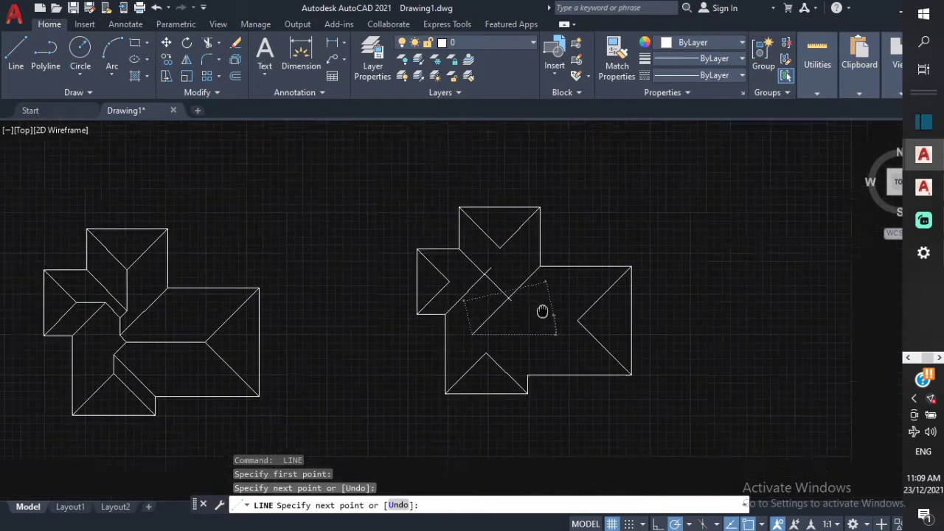
{"action": "key", "text": "Return"}
{"action": "left_click", "coordinate": [525, 375]}
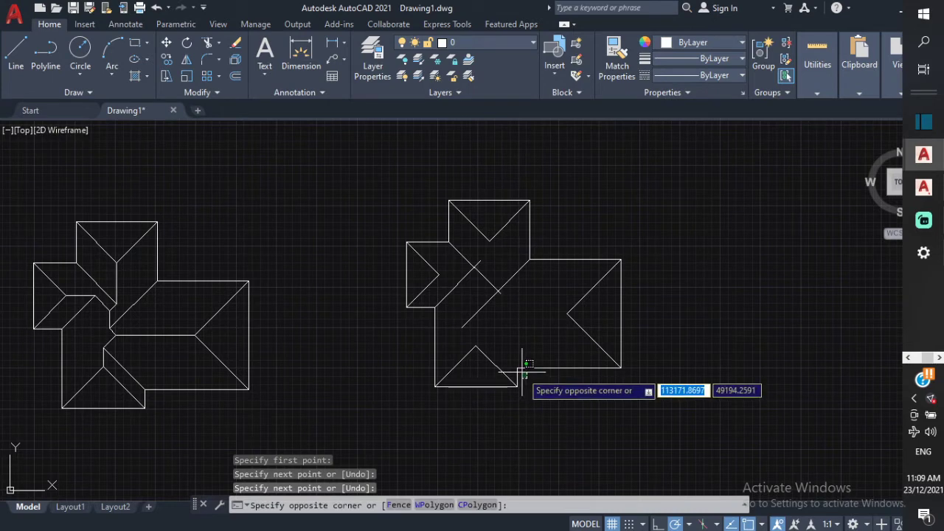
{"action": "left_click", "coordinate": [561, 418]}
Step: Draw a valley diagonal from the lower inner corner across the other valley
{"action": "key", "text": "Return"}
{"action": "scroll", "coordinate": [516, 367], "scroll_direction": "up", "scroll_amount": 3}
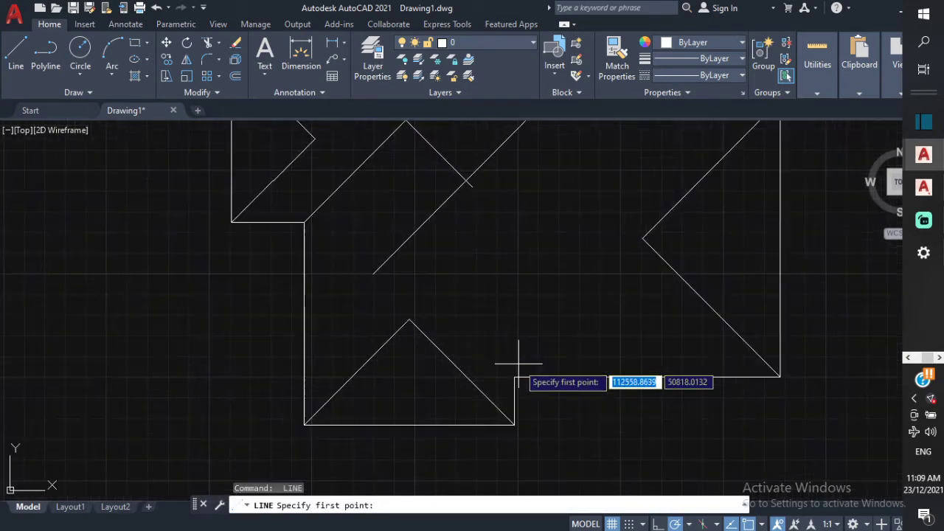
{"action": "left_click", "coordinate": [514, 376]}
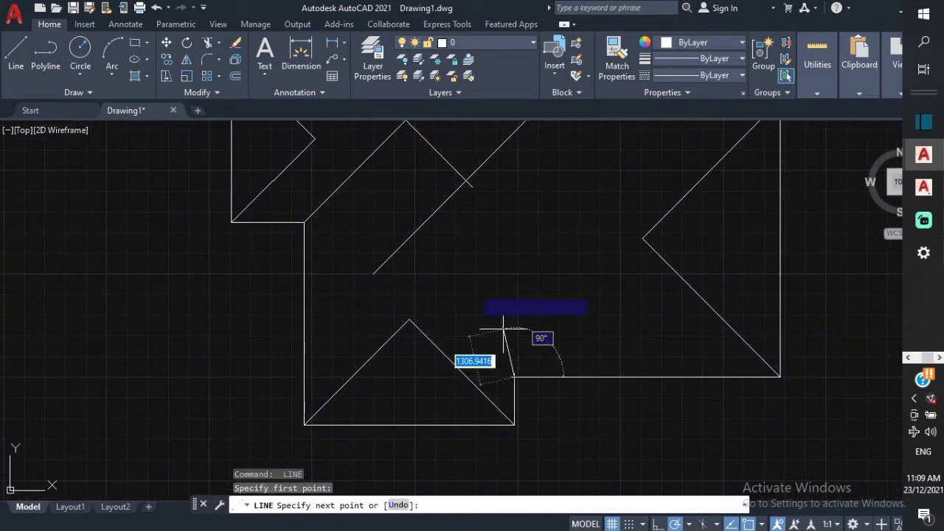
{"action": "left_click", "coordinate": [362, 232]}
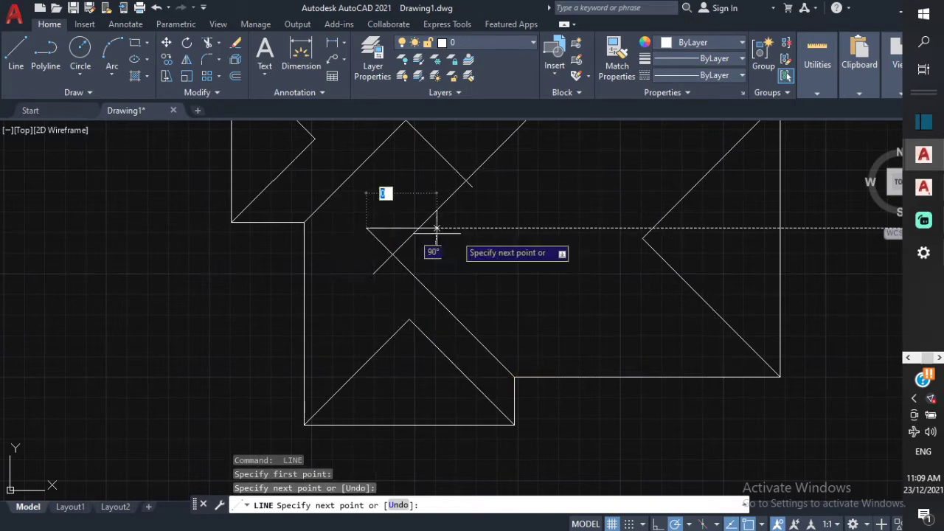
{"action": "key", "text": "Escape"}
{"action": "scroll", "coordinate": [554, 247], "scroll_direction": "down", "scroll_amount": 4}
{"action": "middle_click_drag", "start_coordinate": [553, 247], "coordinate": [616, 319]}
Step: Trim the overshooting valley line ends with a TR fence selection so the valleys meet cleanly
{"action": "scroll", "coordinate": [616, 318], "scroll_direction": "up", "scroll_amount": 4}
{"action": "type", "text": "tr"}
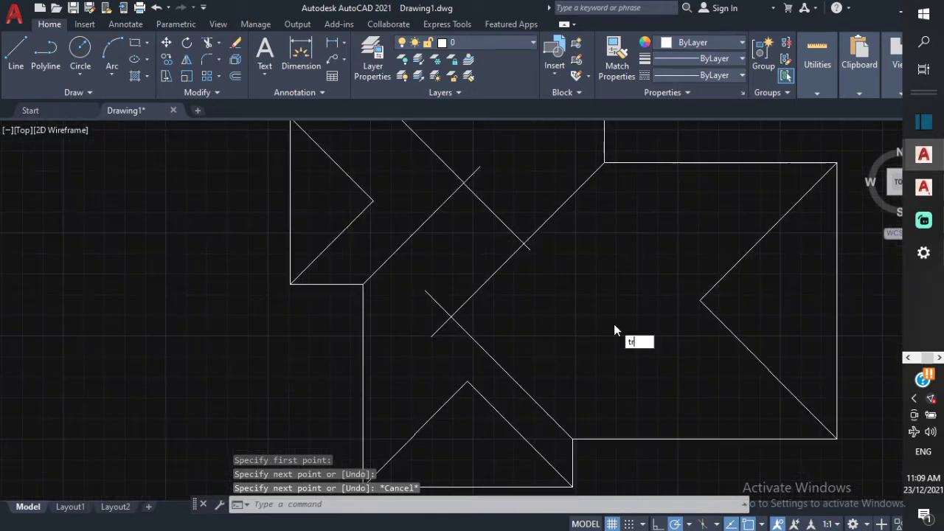
{"action": "key", "text": "Return"}
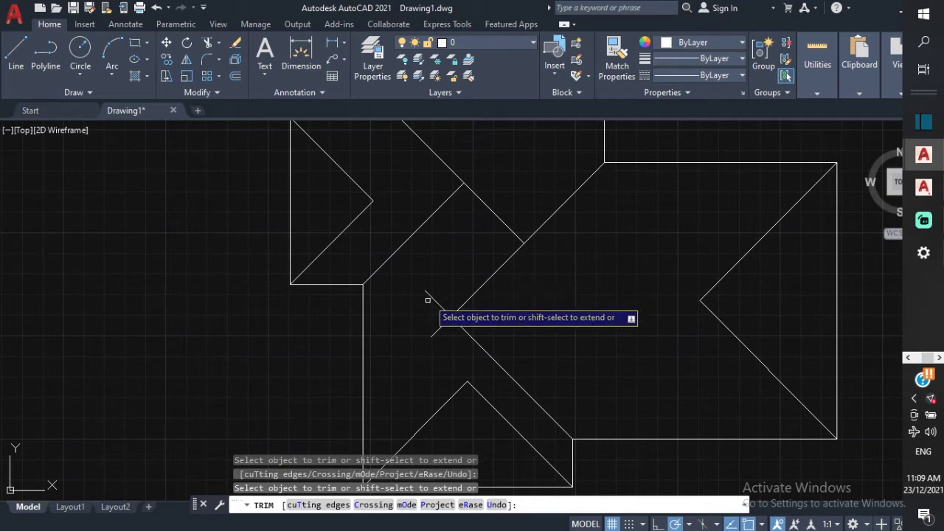
{"action": "left_click_drag", "start_coordinate": [443, 330], "coordinate": [431, 324]}
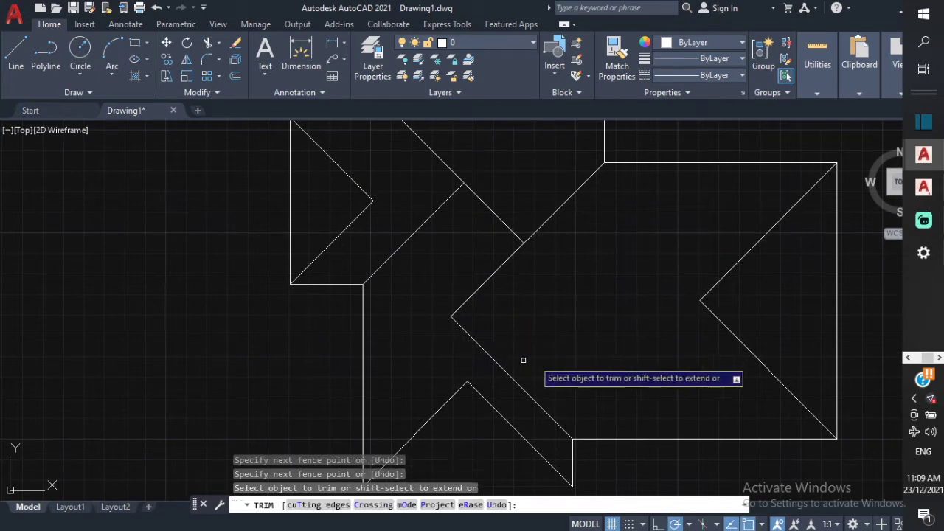
{"action": "key", "text": "Escape"}
{"action": "scroll", "coordinate": [560, 324], "scroll_direction": "down", "scroll_amount": 3}
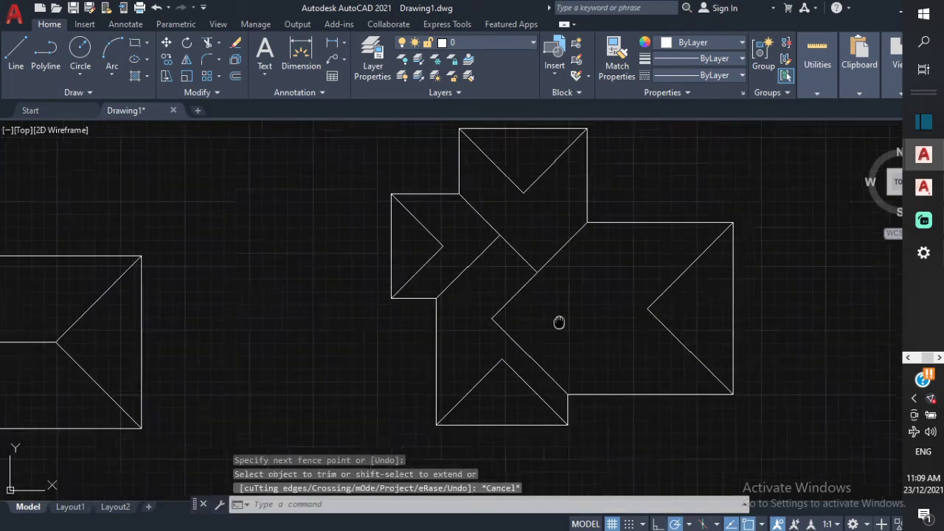
{"action": "scroll", "coordinate": [567, 368], "scroll_direction": "up", "scroll_amount": 1}
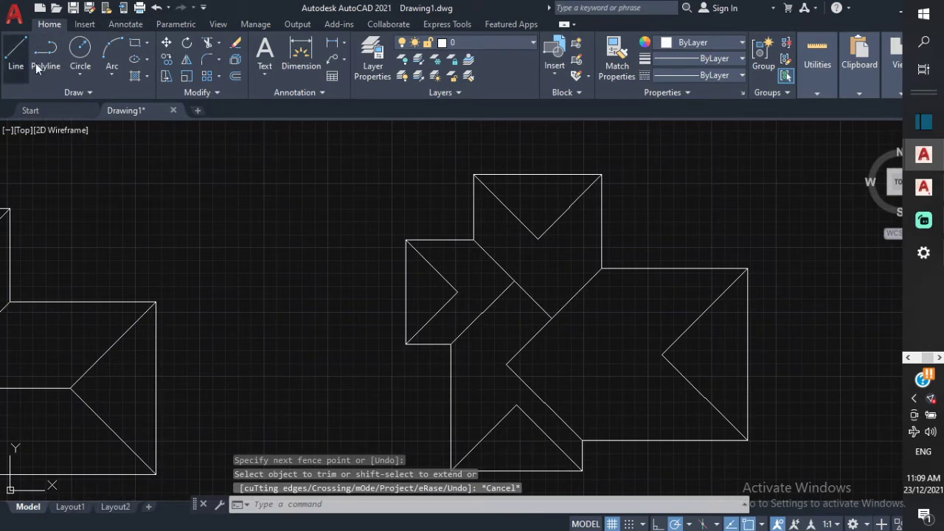
Step: Draw the horizontal ridge from the right wing's hip westward toward the left
{"action": "left_click", "coordinate": [16, 53]}
{"action": "scroll", "coordinate": [648, 357], "scroll_direction": "up", "scroll_amount": 4}
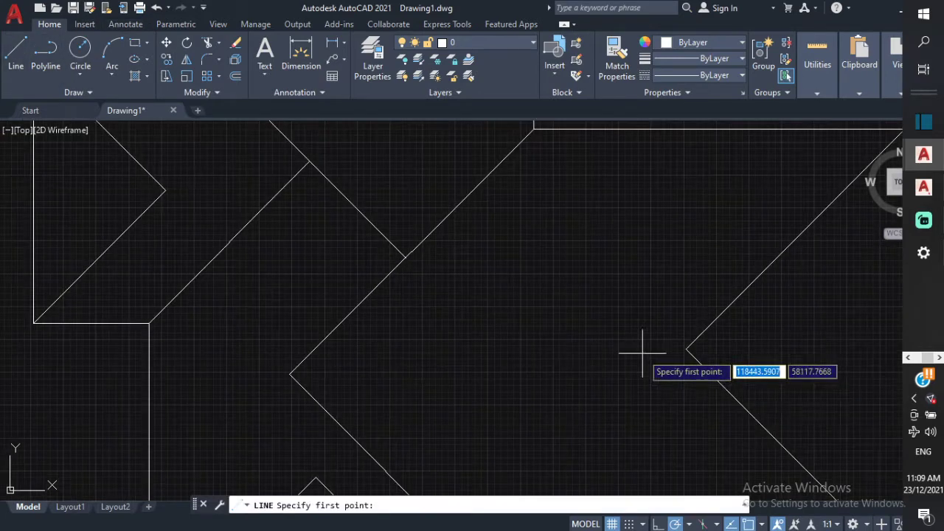
{"action": "left_click", "coordinate": [686, 348]}
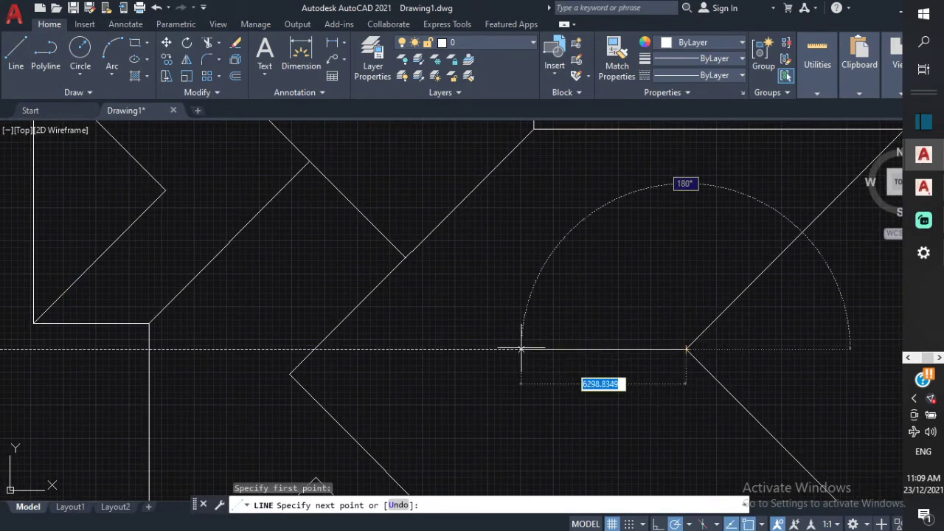
{"action": "scroll", "coordinate": [596, 347], "scroll_direction": "down", "scroll_amount": 2}
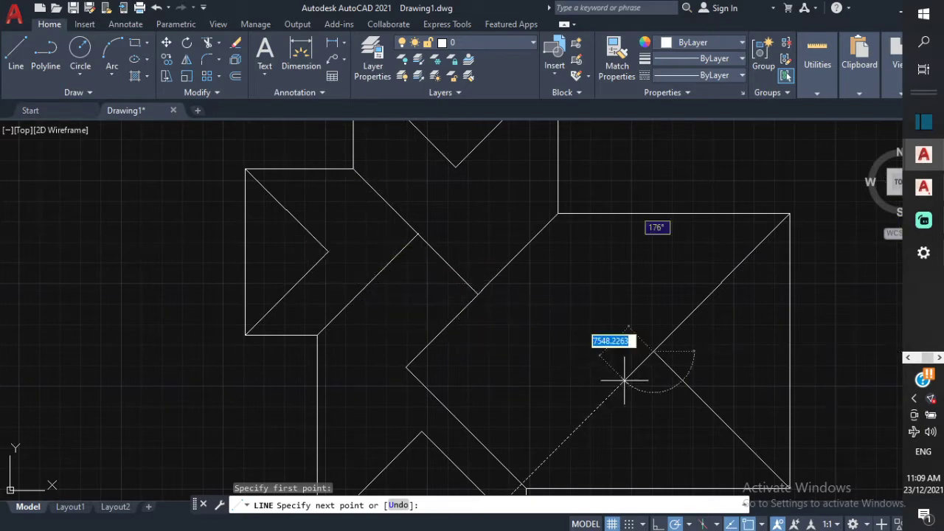
{"action": "scroll", "coordinate": [380, 247], "scroll_direction": "down", "scroll_amount": 2}
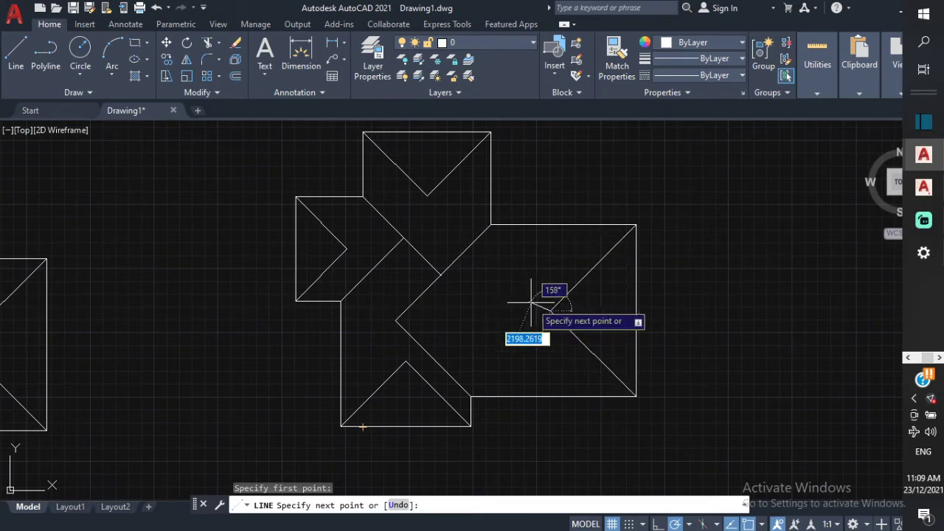
{"action": "scroll", "coordinate": [553, 316], "scroll_direction": "up", "scroll_amount": 2}
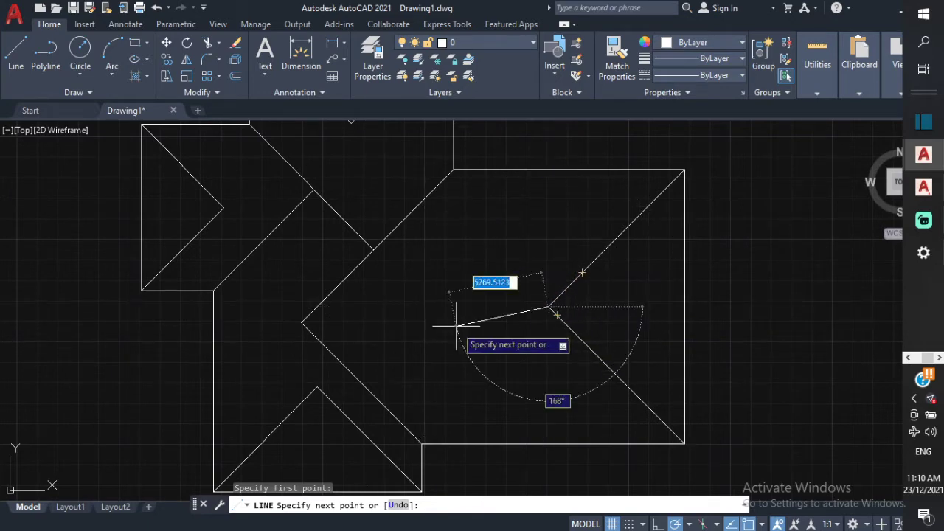
{"action": "left_click", "coordinate": [267, 306]}
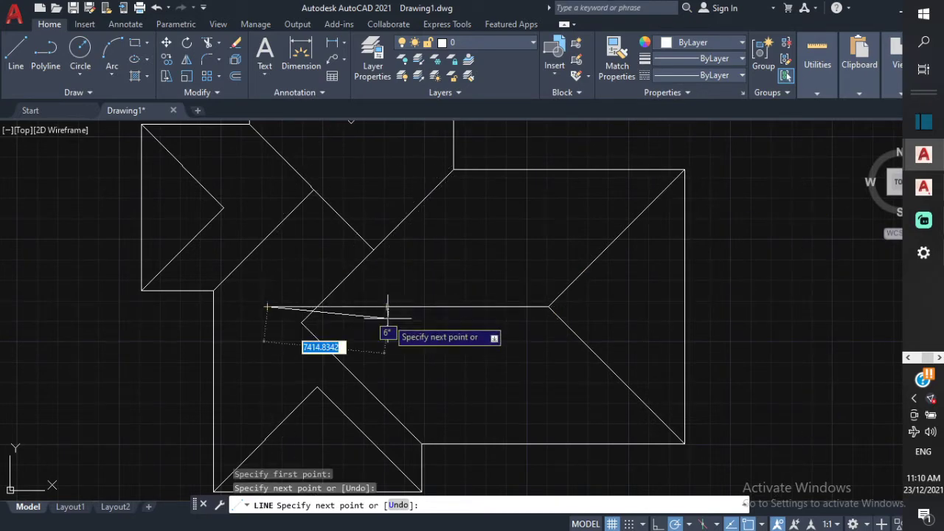
{"action": "key", "text": "Escape"}
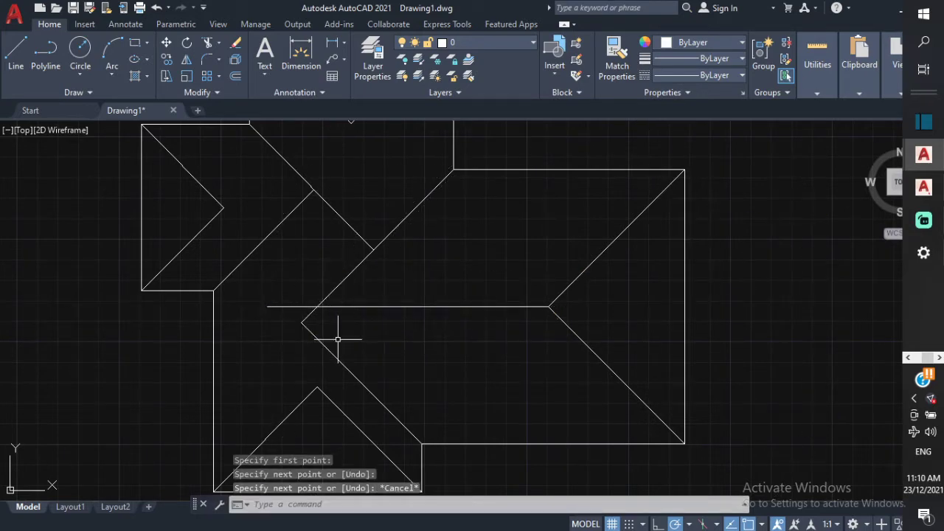
Step: Draw the bottom wing's ridge from the gable apex up to the diagonal hip
{"action": "left_click", "coordinate": [10, 59]}
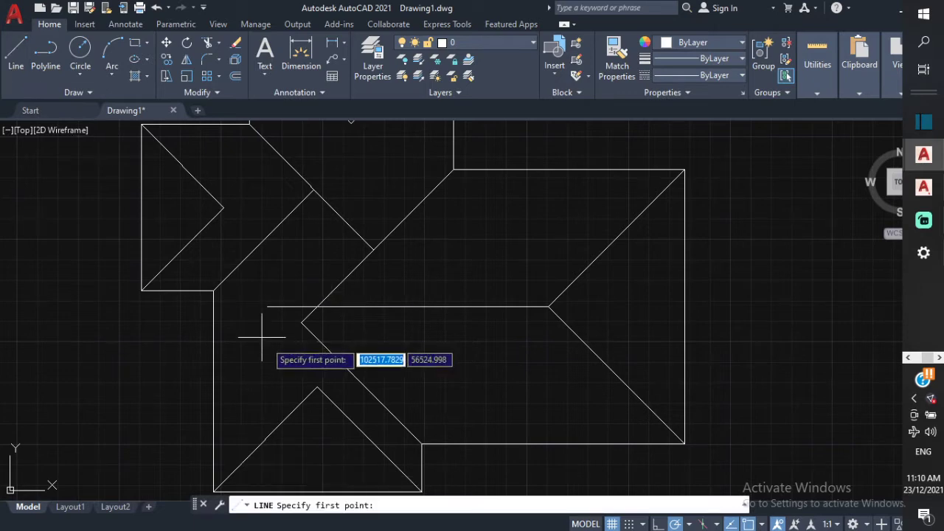
{"action": "scroll", "coordinate": [323, 391], "scroll_direction": "up", "scroll_amount": 2}
{"action": "left_click", "coordinate": [324, 393]}
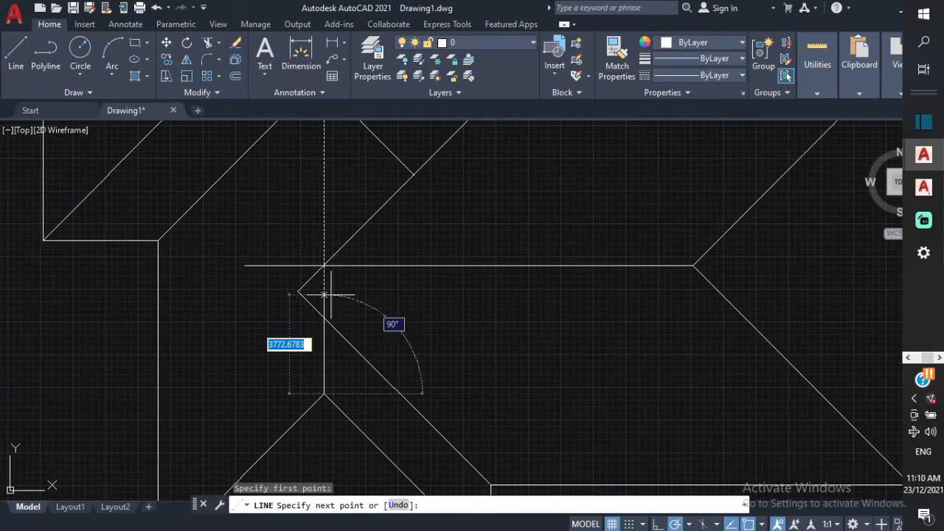
{"action": "left_click", "coordinate": [324, 318]}
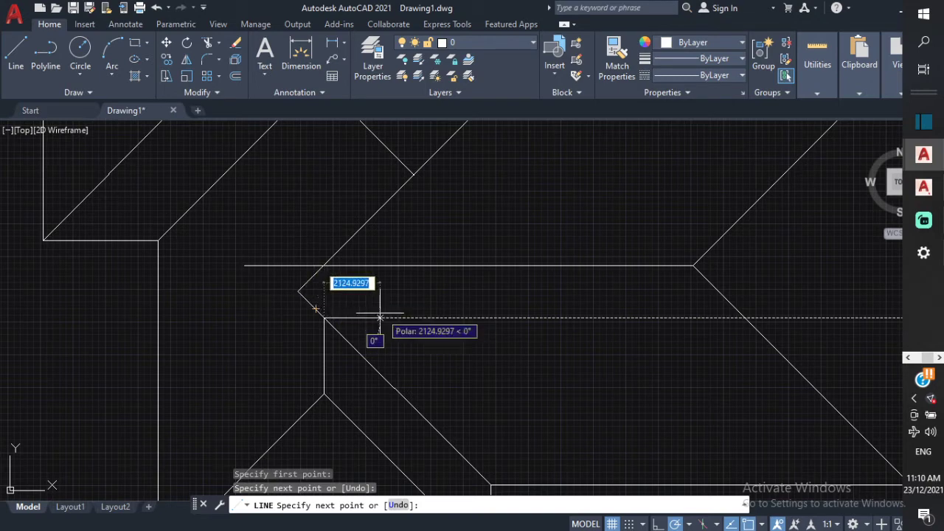
{"action": "key", "text": "Escape"}
Step: Draw the left wing's ridge from its hip junction across to the valley
{"action": "scroll", "coordinate": [391, 317], "scroll_direction": "down", "scroll_amount": 3}
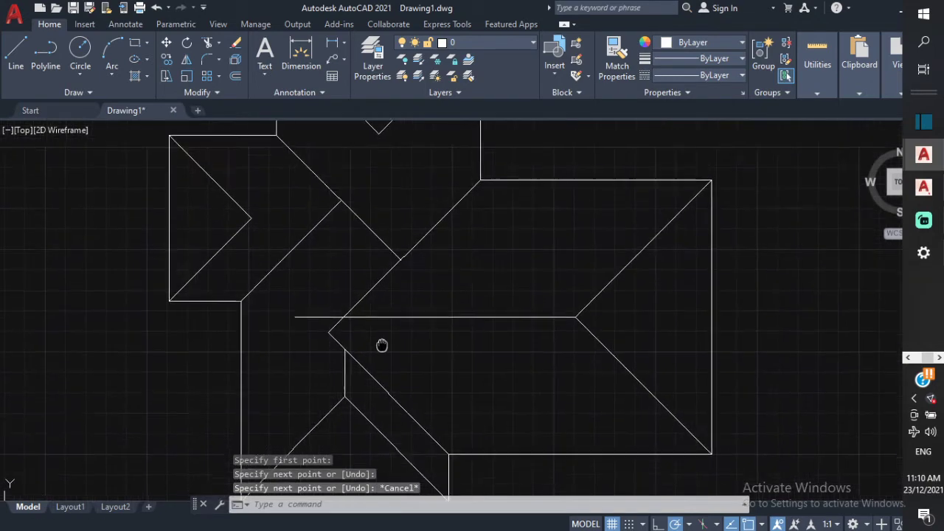
{"action": "scroll", "coordinate": [249, 214], "scroll_direction": "up", "scroll_amount": 2}
{"action": "left_click", "coordinate": [16, 53]}
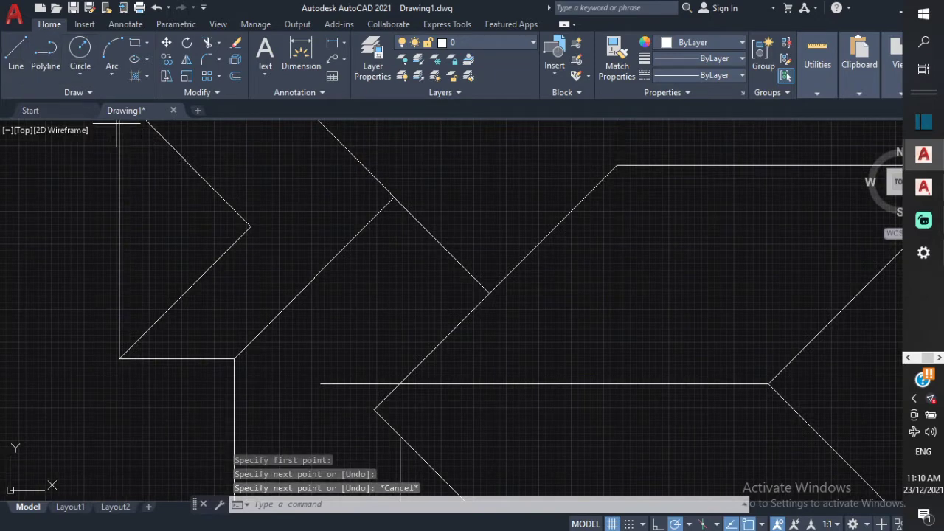
{"action": "left_click", "coordinate": [251, 226]}
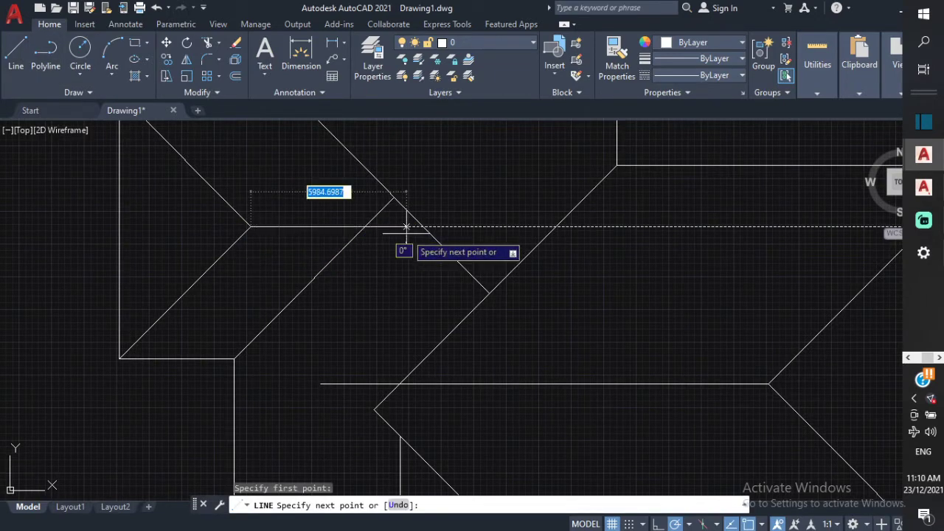
{"action": "left_click", "coordinate": [387, 226]}
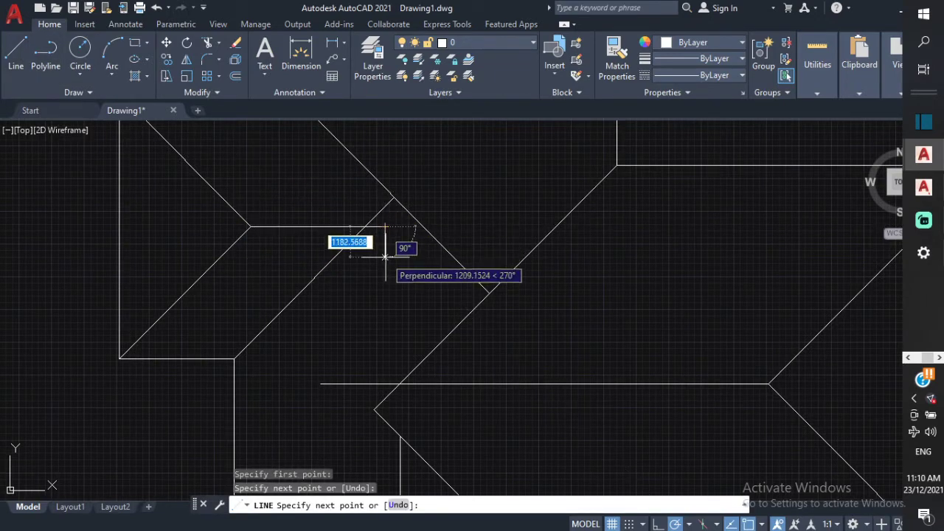
{"action": "key", "text": "Escape"}
Step: Draw the top wing's ridge from its hip junction down to the diagonal
{"action": "scroll", "coordinate": [389, 247], "scroll_direction": "down", "scroll_amount": 4}
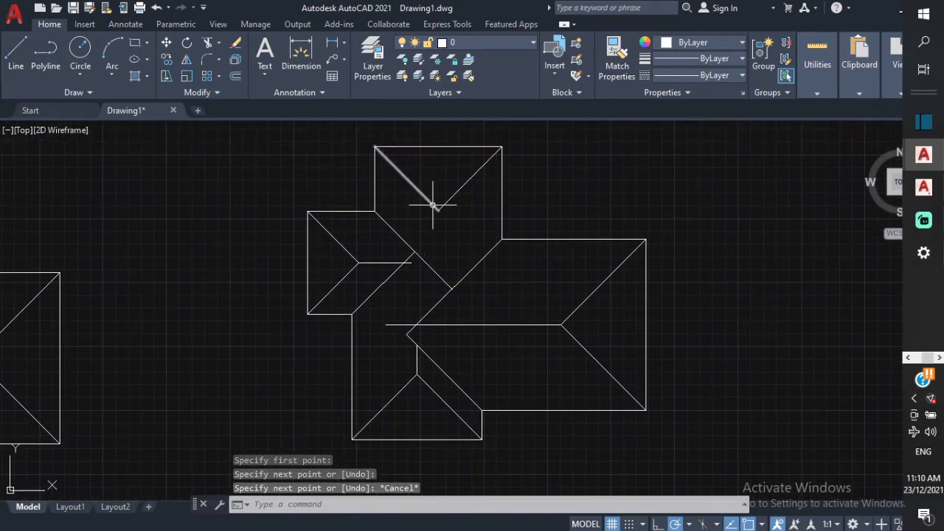
{"action": "scroll", "coordinate": [435, 205], "scroll_direction": "up", "scroll_amount": 4}
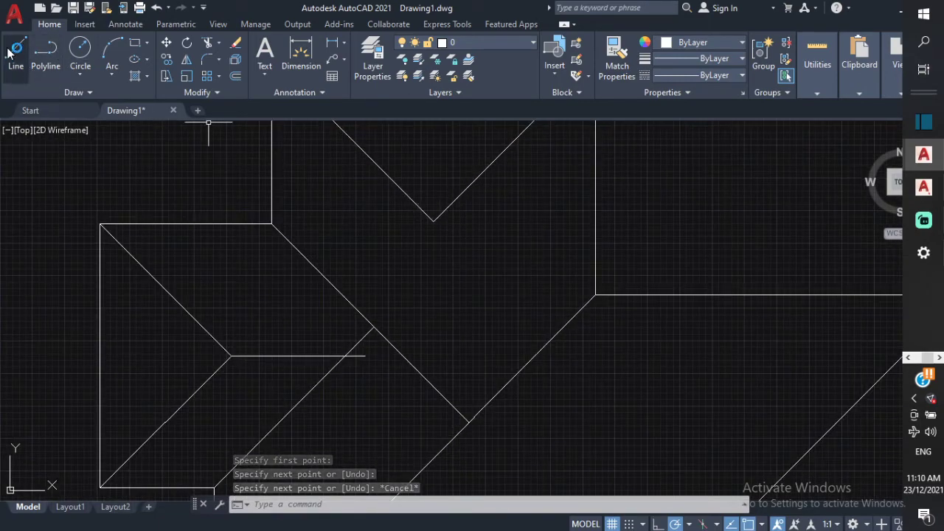
{"action": "left_click", "coordinate": [433, 223]}
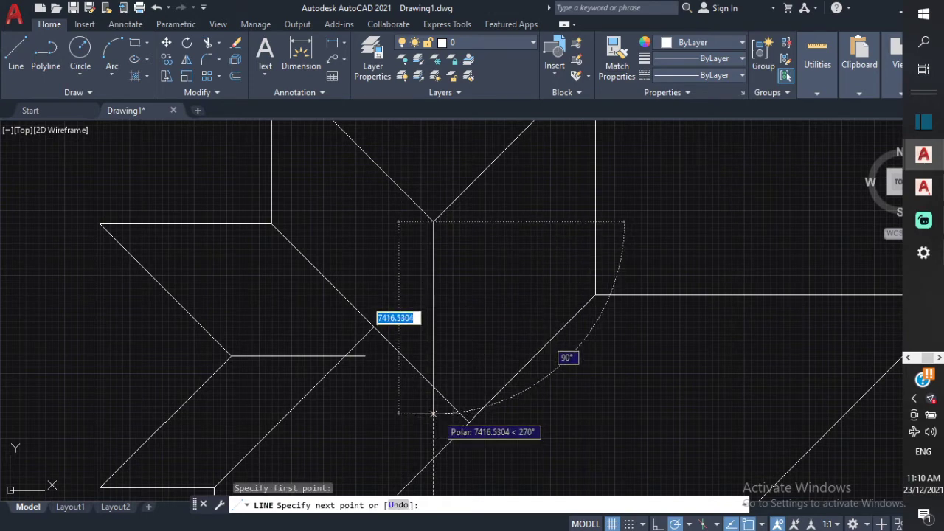
{"action": "left_click", "coordinate": [433, 388]}
{"action": "key", "text": "Escape"}
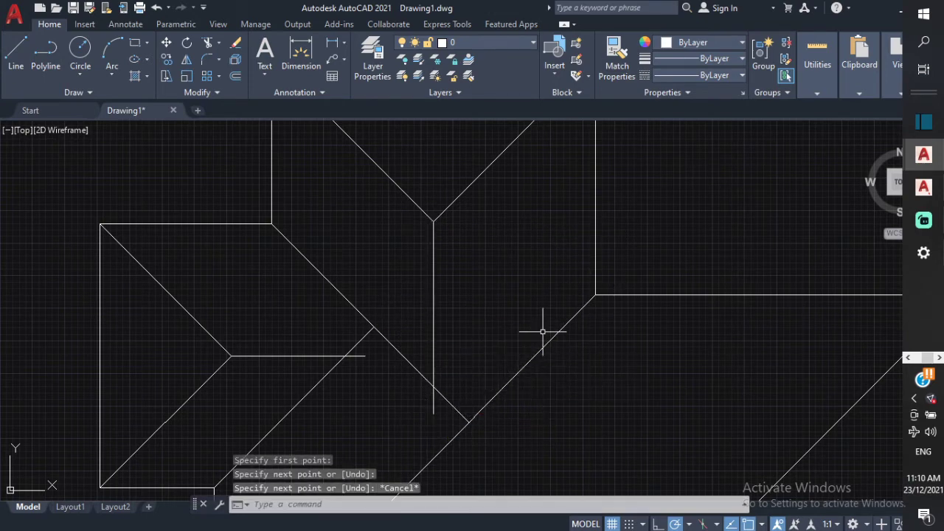
{"action": "scroll", "coordinate": [534, 333], "scroll_direction": "down", "scroll_amount": 5}
{"action": "scroll", "coordinate": [534, 355], "scroll_direction": "up", "scroll_amount": 2}
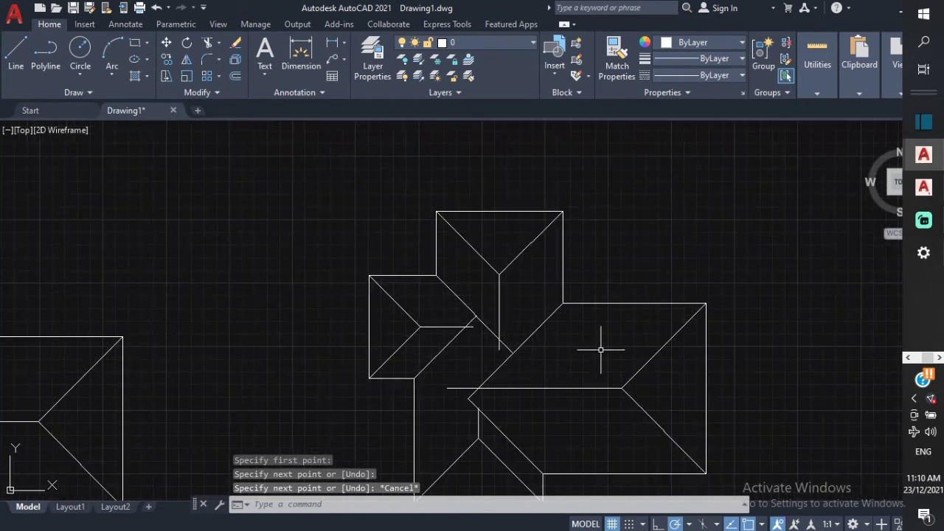
{"action": "scroll", "coordinate": [510, 379], "scroll_direction": "up", "scroll_amount": 2}
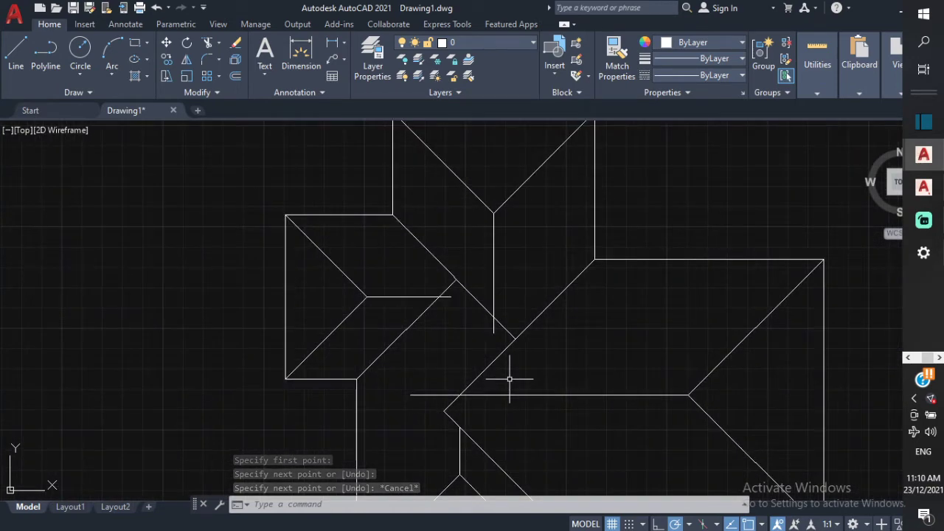
Step: Start TRIM and fence-trim the overshooting lower diagonal at the central roof junction
{"action": "type", "text": "tr"}
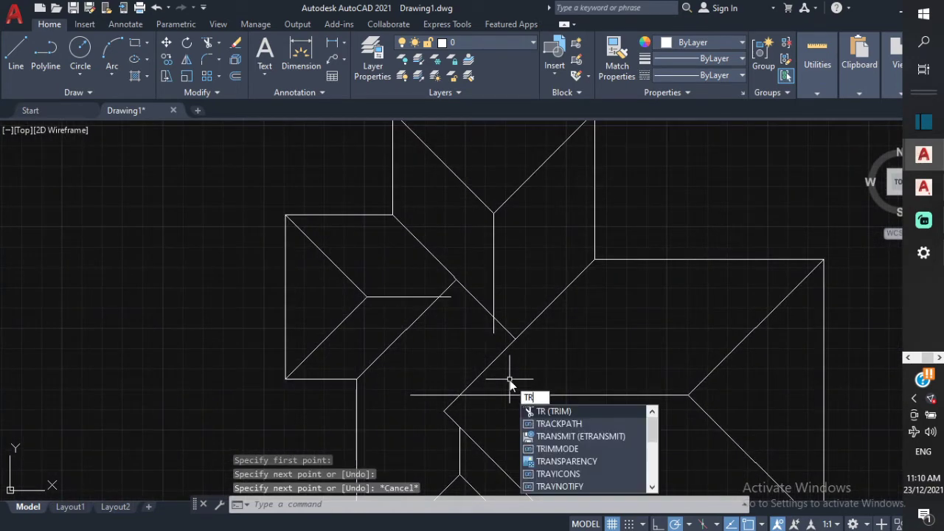
{"action": "key", "text": "Return"}
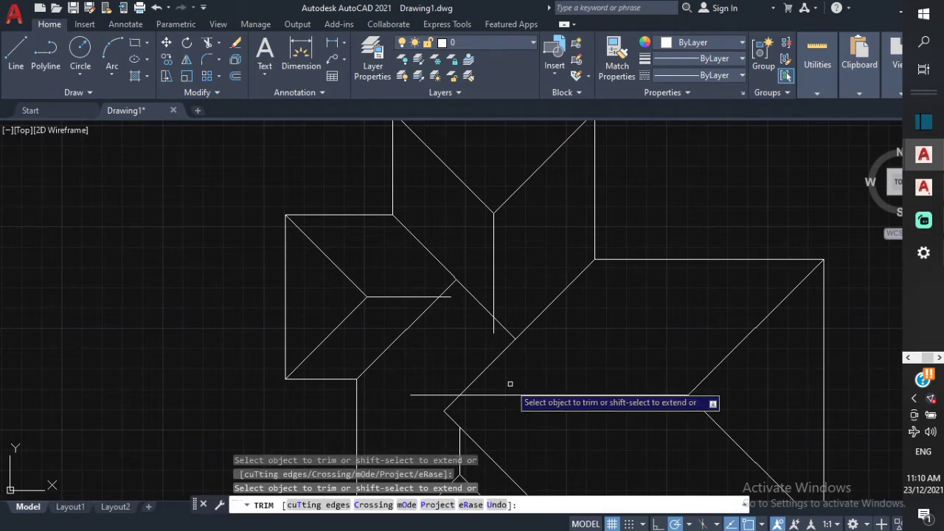
{"action": "scroll", "coordinate": [457, 324], "scroll_direction": "up", "scroll_amount": 3}
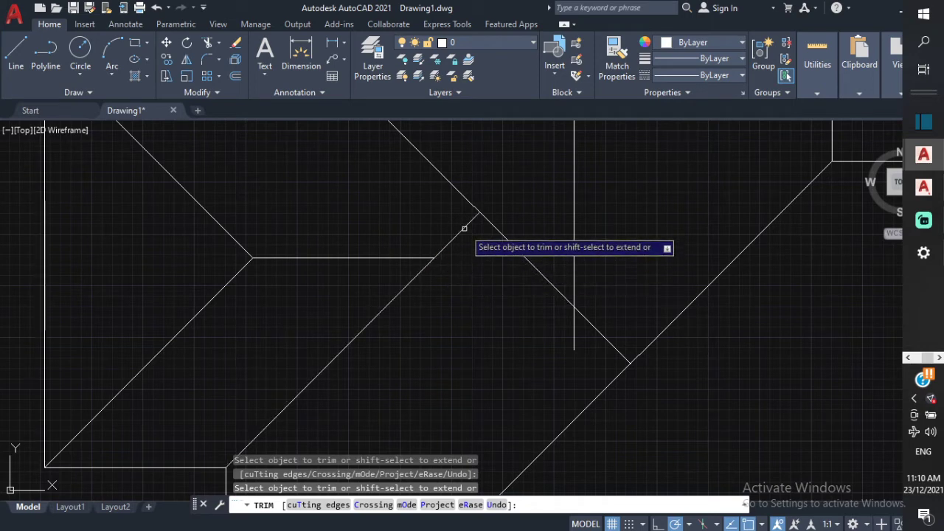
{"action": "scroll", "coordinate": [433, 248], "scroll_direction": "down", "scroll_amount": 3}
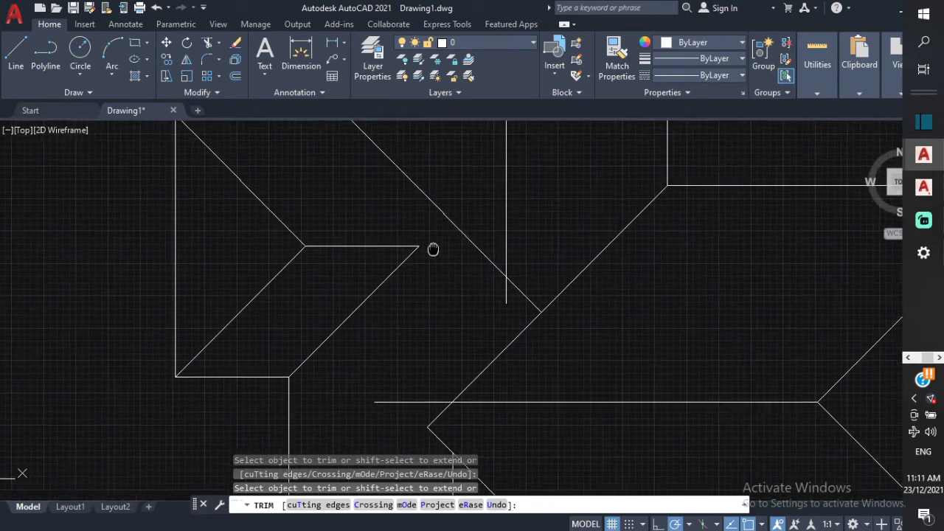
{"action": "middle_click_drag", "start_coordinate": [474, 230], "coordinate": [456, 290]}
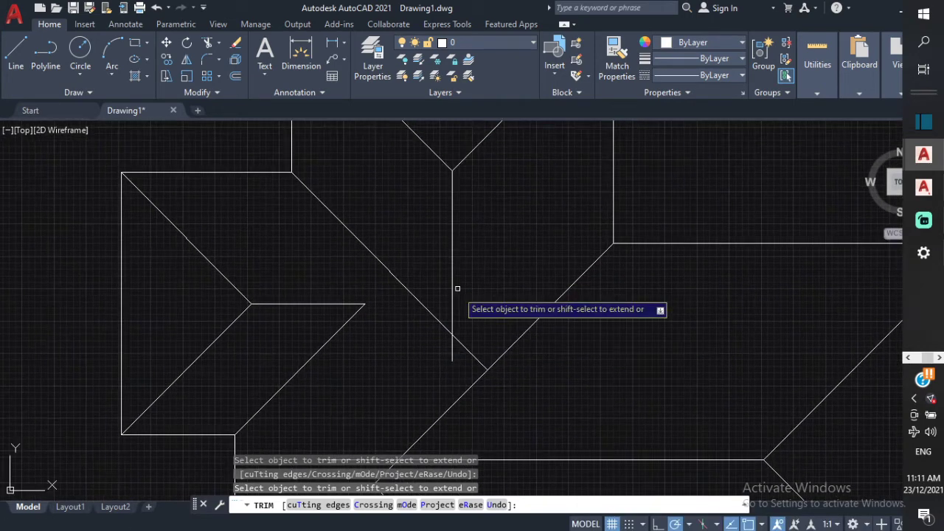
{"action": "scroll", "coordinate": [457, 339], "scroll_direction": "up", "scroll_amount": 2}
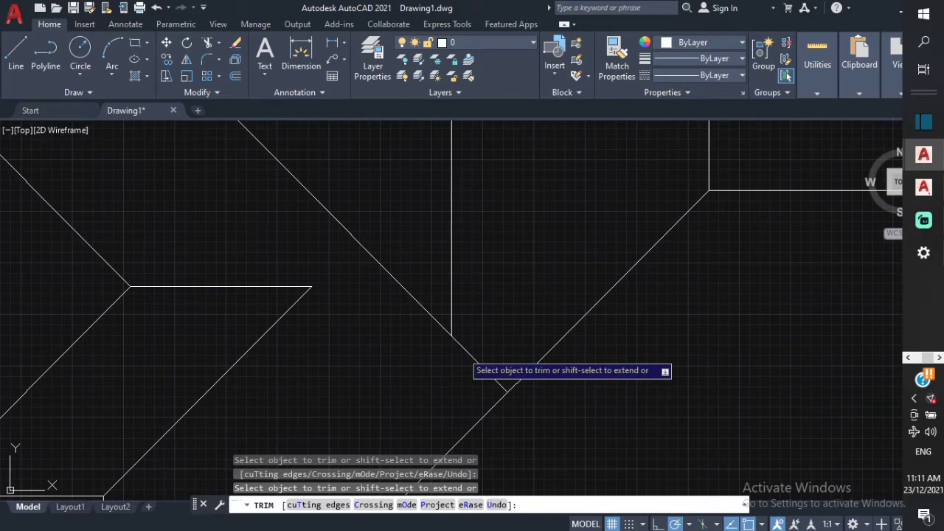
{"action": "left_click", "coordinate": [468, 362]}
{"action": "left_click", "coordinate": [482, 344]}
{"action": "key", "text": "Return"}
Step: Trim the horizontal ridge's overhang west of the diagonal and the diagonal's leftover end
{"action": "scroll", "coordinate": [528, 291], "scroll_direction": "down", "scroll_amount": 2}
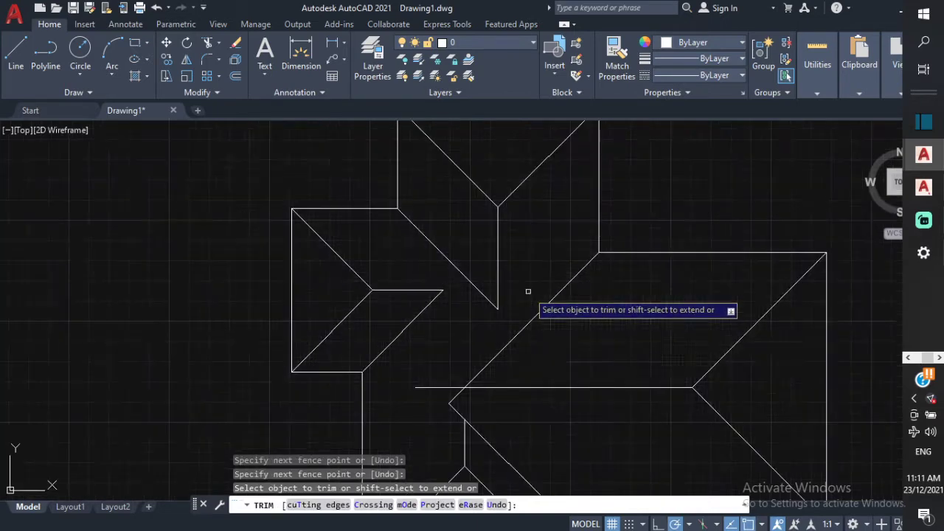
{"action": "middle_click_drag", "start_coordinate": [528, 291], "coordinate": [565, 236]}
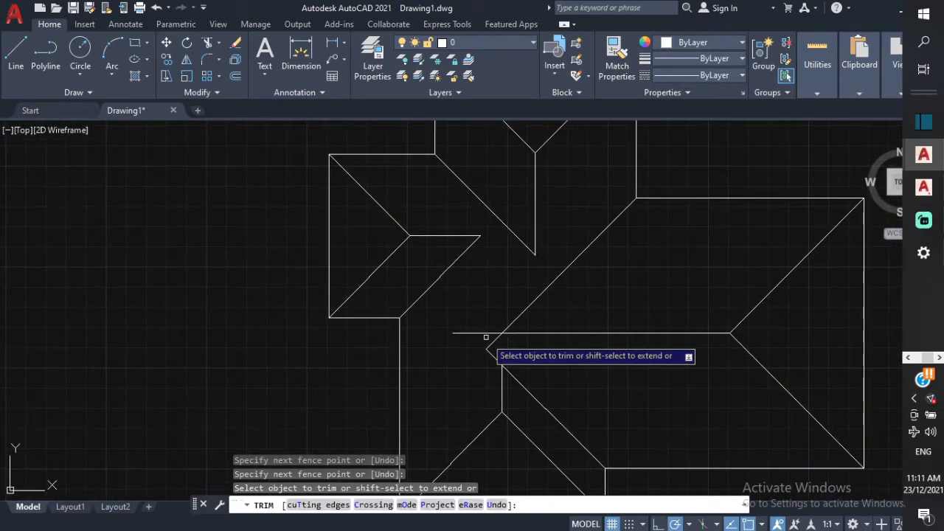
{"action": "scroll", "coordinate": [490, 328], "scroll_direction": "up", "scroll_amount": 5}
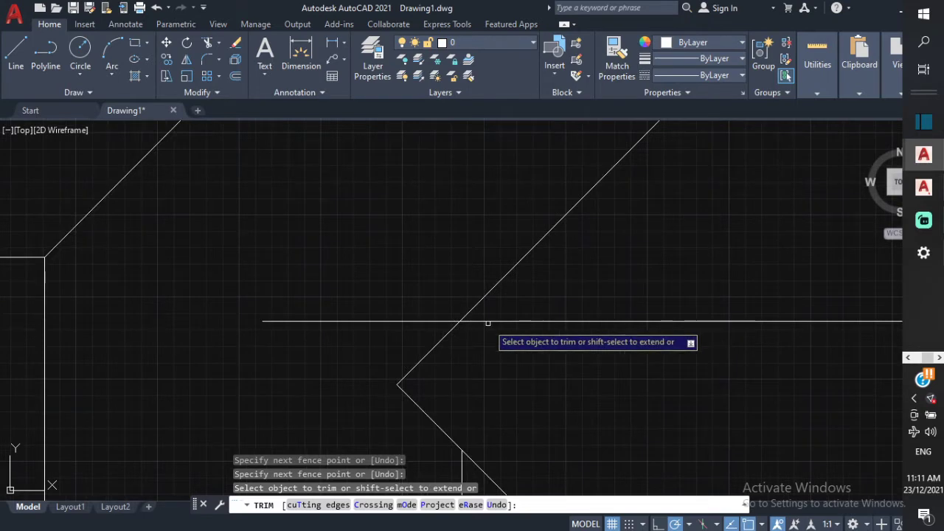
{"action": "left_click", "coordinate": [441, 321]}
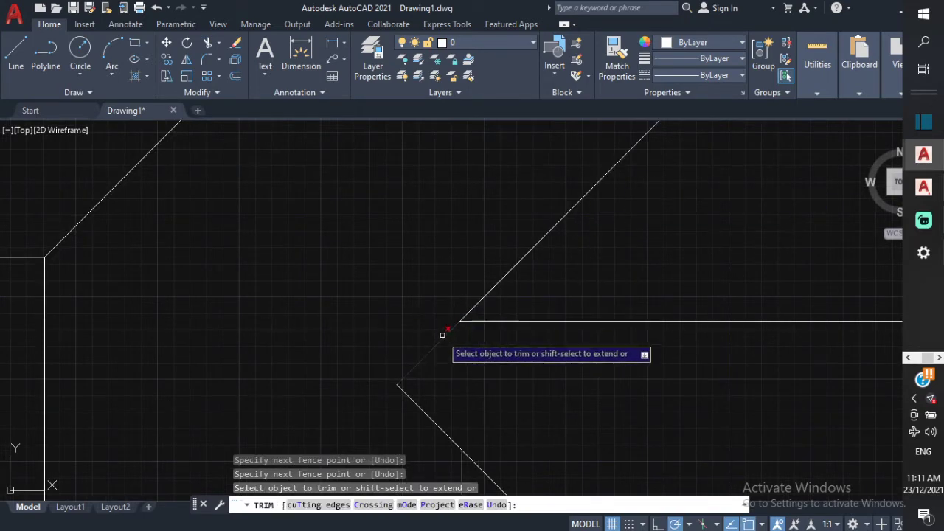
{"action": "left_click", "coordinate": [440, 336]}
{"action": "scroll", "coordinate": [542, 319], "scroll_direction": "down", "scroll_amount": 5}
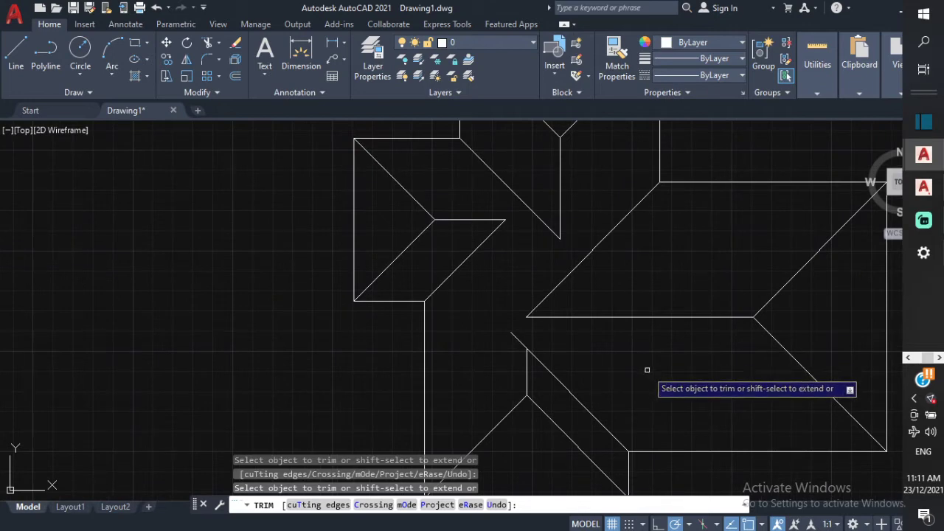
{"action": "scroll", "coordinate": [634, 214], "scroll_direction": "down", "scroll_amount": 3}
{"action": "scroll", "coordinate": [565, 282], "scroll_direction": "up", "scroll_amount": 5}
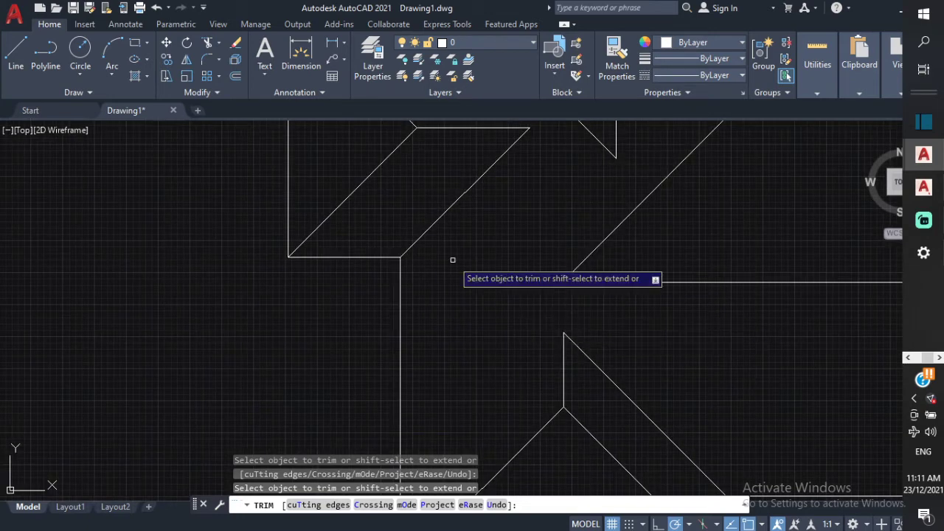
{"action": "key", "text": "Escape"}
{"action": "scroll", "coordinate": [524, 330], "scroll_direction": "down", "scroll_amount": 4}
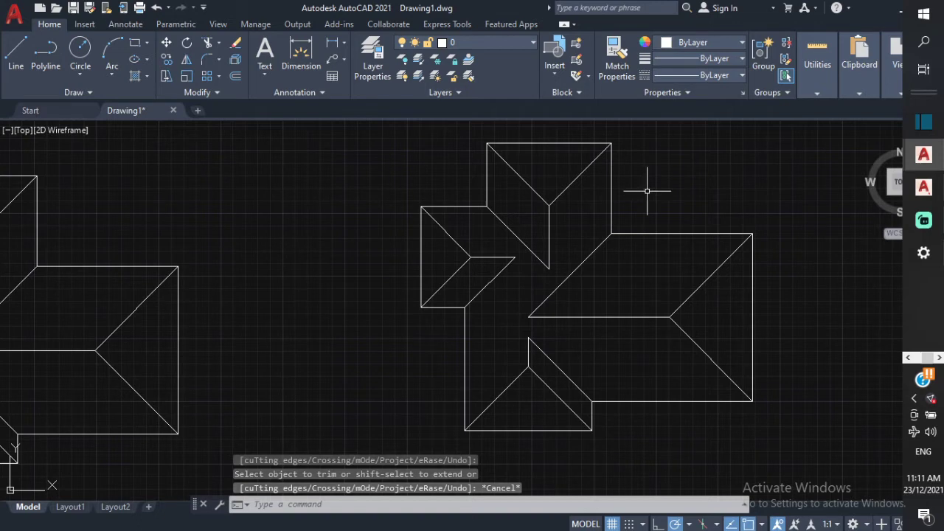
Step: Draw a 45° line down-right from the ridge's end, extending past the lower diagonal
{"action": "left_click", "coordinate": [15, 51]}
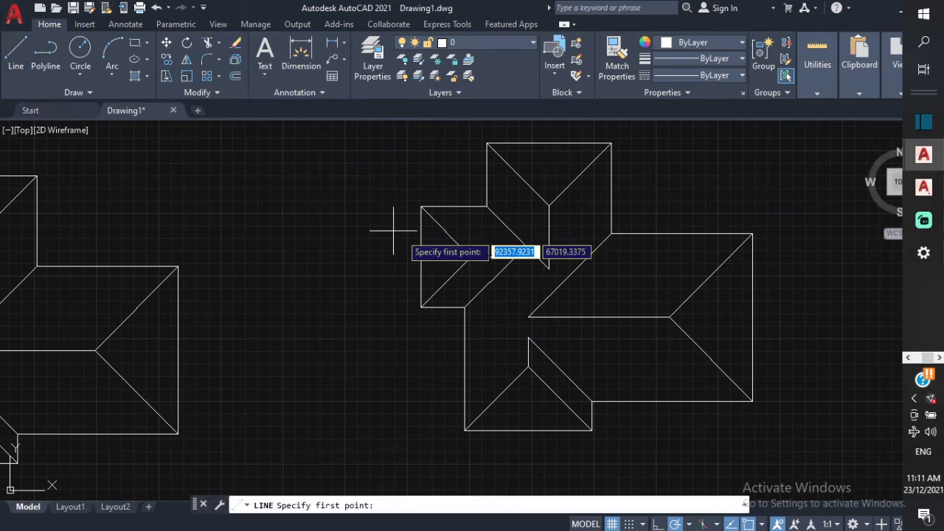
{"action": "scroll", "coordinate": [531, 262], "scroll_direction": "up", "scroll_amount": 5}
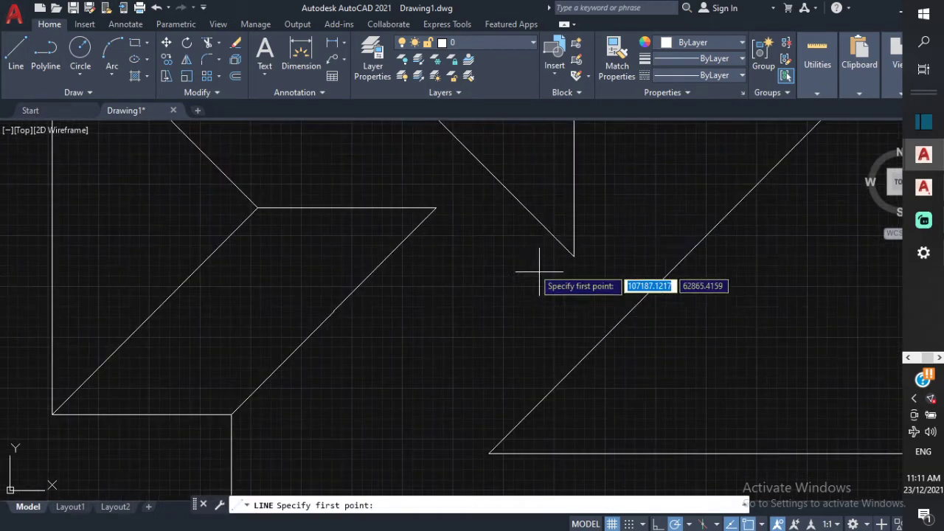
{"action": "left_click", "coordinate": [435, 208]}
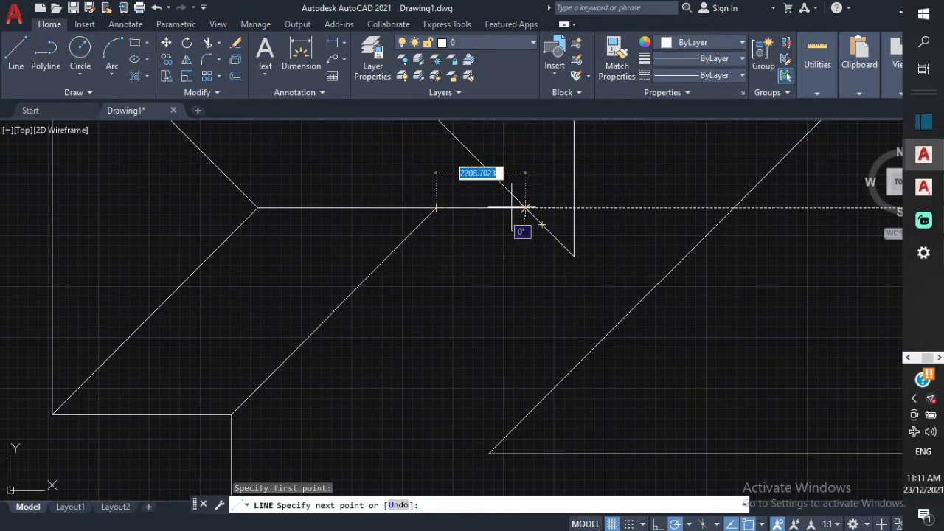
{"action": "middle_click_drag", "start_coordinate": [524, 208], "coordinate": [556, 283]}
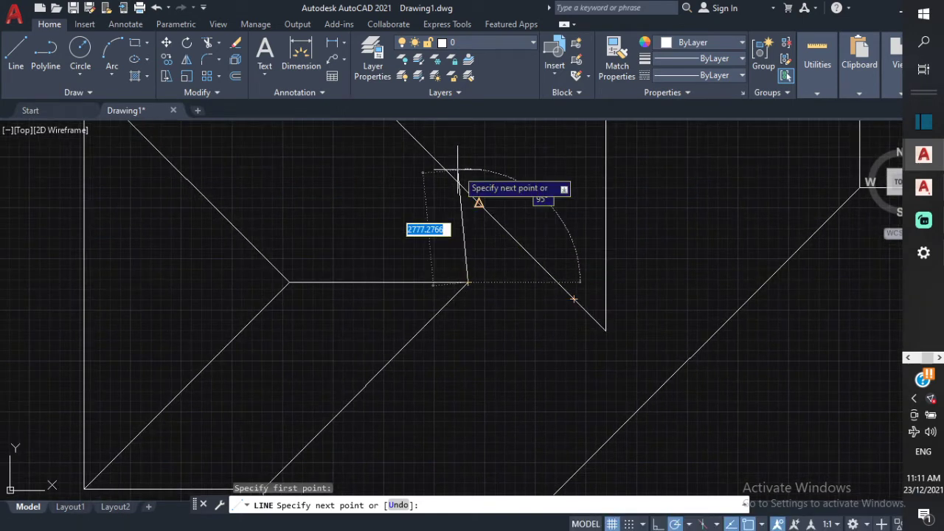
{"action": "mouse_move", "coordinate": [482, 274]}
{"action": "middle_mouse_down"}
{"action": "mouse_move", "coordinate": [484, 322]}
{"action": "mouse_move", "coordinate": [499, 255]}
{"action": "mouse_move", "coordinate": [565, 383]}
{"action": "middle_mouse_up"}
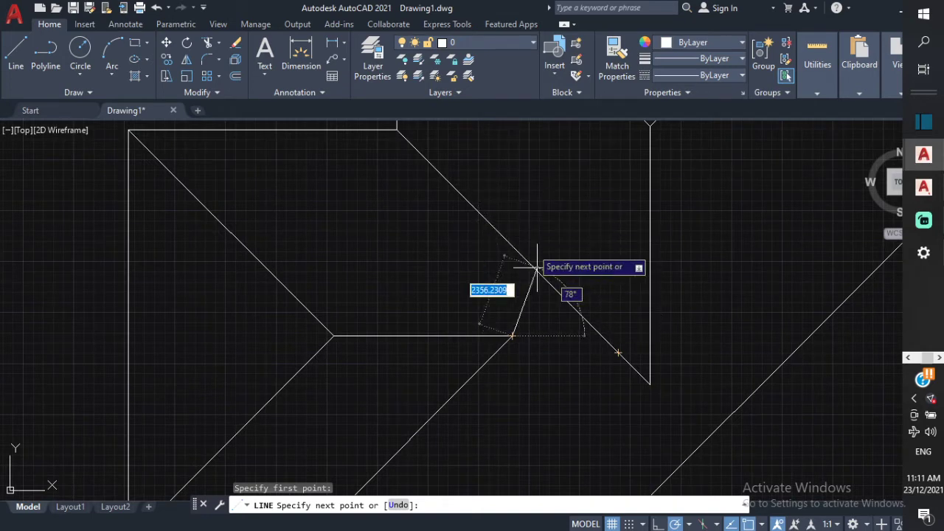
{"action": "middle_click_drag", "start_coordinate": [564, 383], "coordinate": [505, 232]}
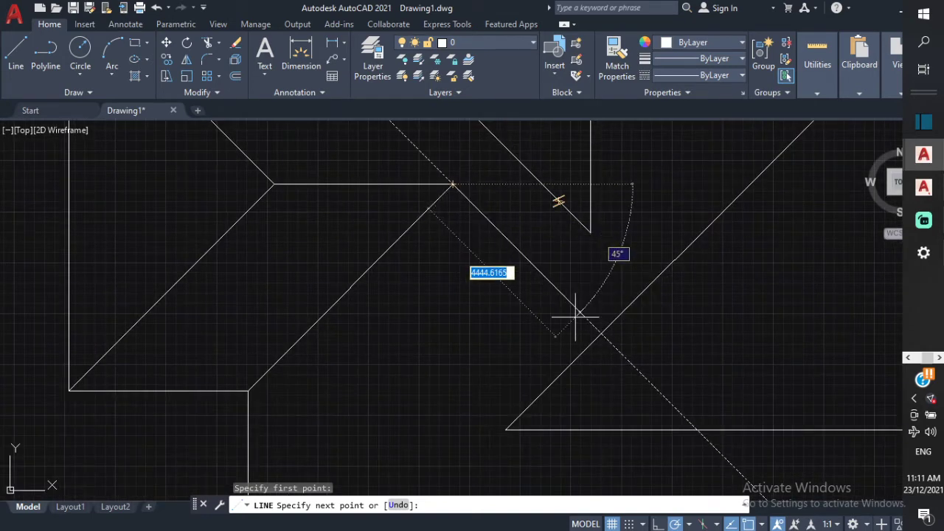
{"action": "left_click", "coordinate": [641, 373]}
{"action": "key", "text": "Escape"}
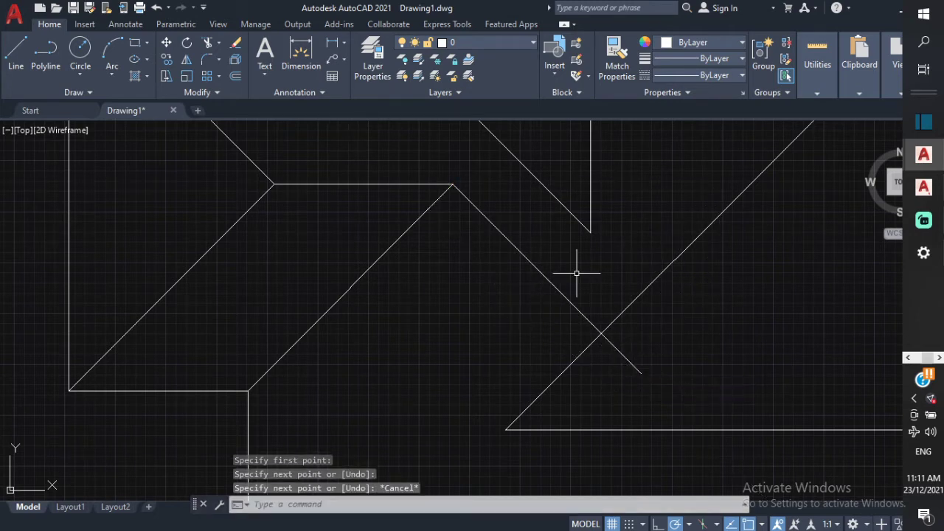
{"action": "scroll", "coordinate": [577, 272], "scroll_direction": "down", "scroll_amount": 2}
{"action": "middle_click_drag", "start_coordinate": [577, 273], "coordinate": [606, 326]}
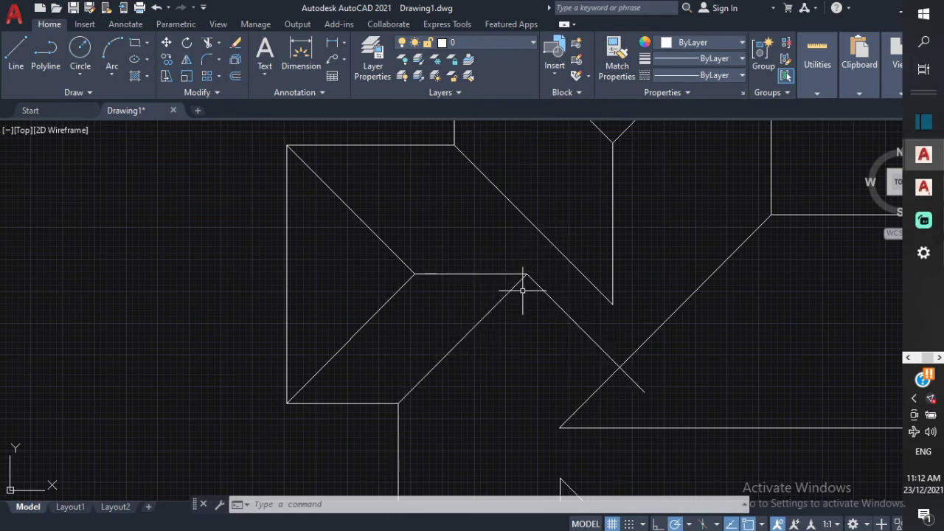
Step: Draw a short 45° diagonal down-left from the vertical line's lower end
{"action": "left_click", "coordinate": [14, 53]}
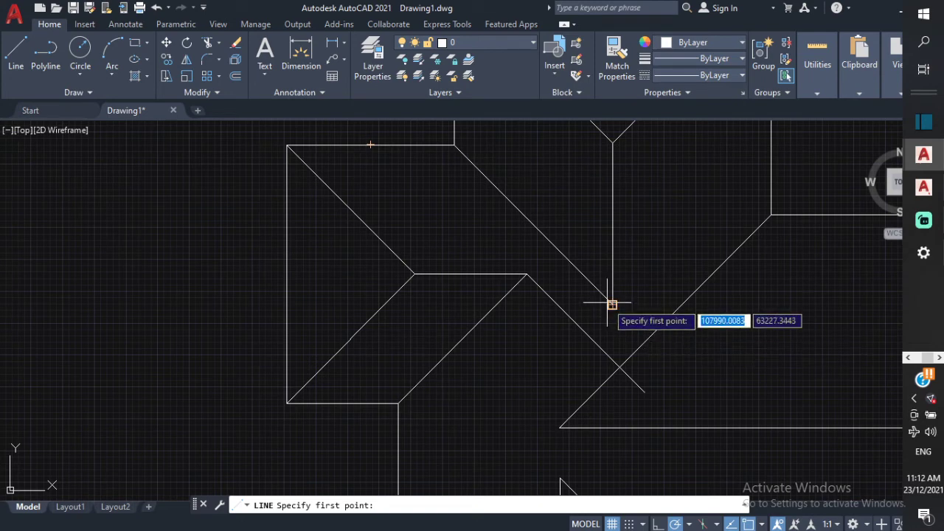
{"action": "scroll", "coordinate": [611, 304], "scroll_direction": "up", "scroll_amount": 4}
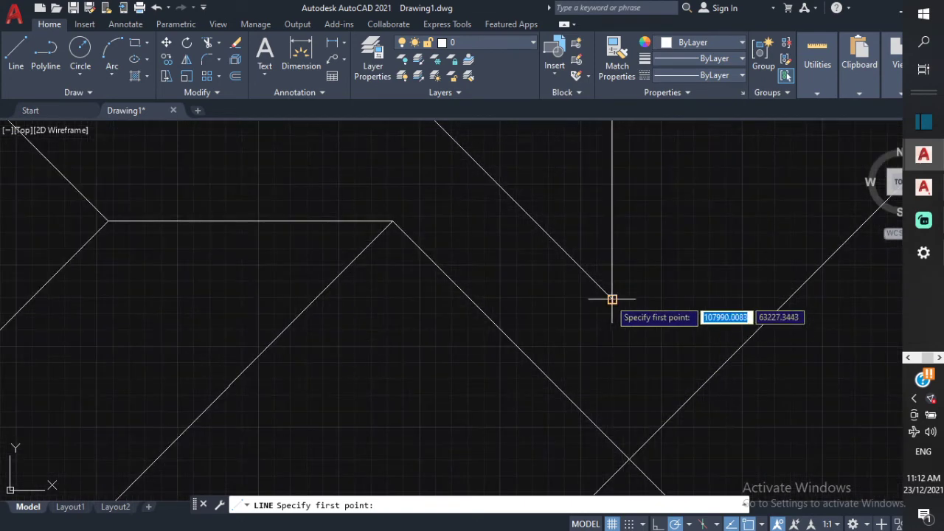
{"action": "left_click", "coordinate": [611, 299]}
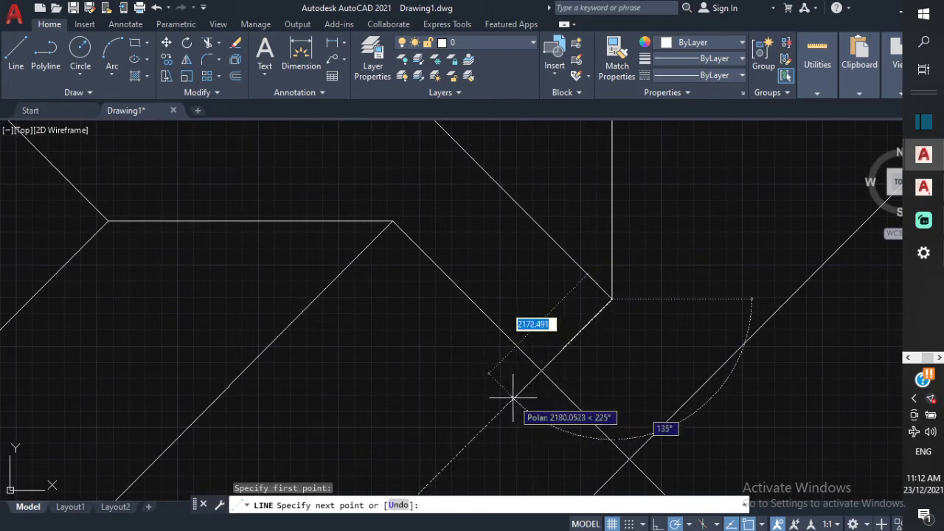
{"action": "scroll", "coordinate": [512, 398], "scroll_direction": "down", "scroll_amount": 4}
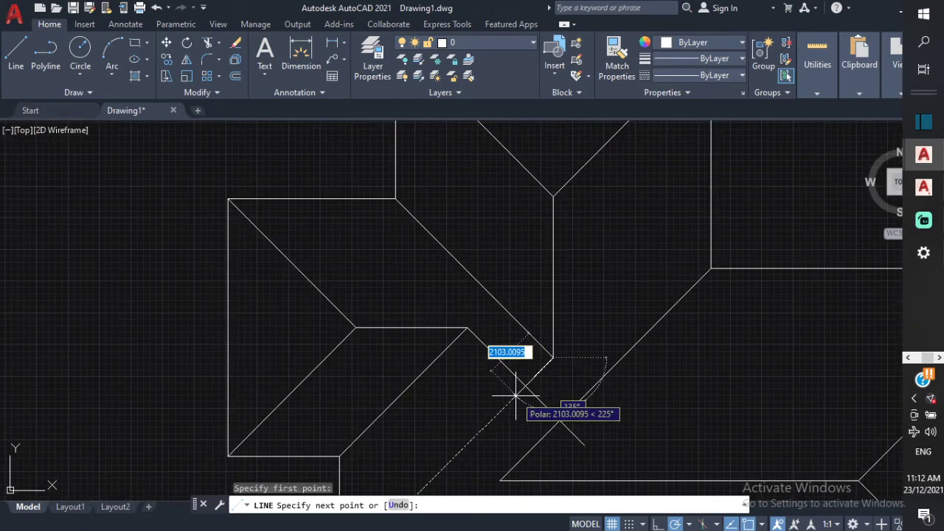
{"action": "left_click", "coordinate": [515, 397]}
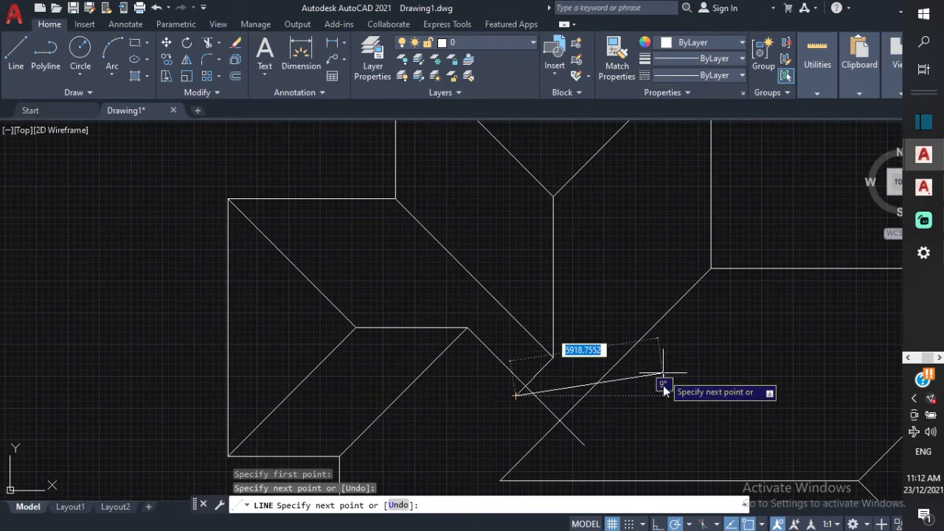
{"action": "key", "text": "Escape"}
{"action": "scroll", "coordinate": [563, 338], "scroll_direction": "down", "scroll_amount": 4}
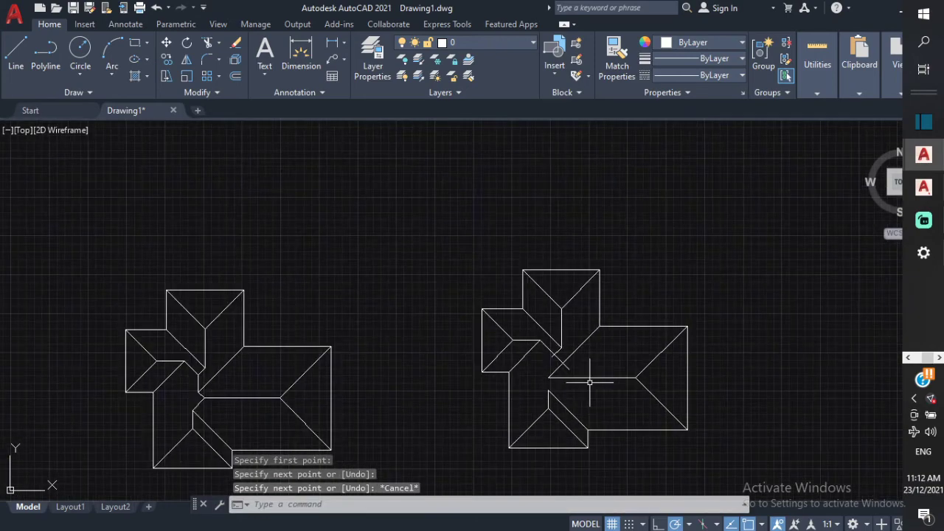
{"action": "scroll", "coordinate": [590, 384], "scroll_direction": "up", "scroll_amount": 4}
{"action": "scroll", "coordinate": [564, 350], "scroll_direction": "up", "scroll_amount": 4}
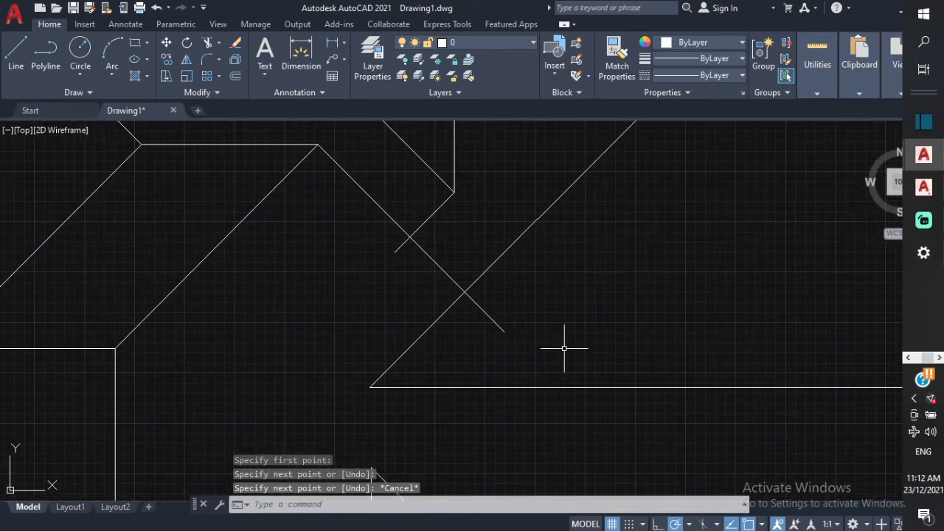
{"action": "scroll", "coordinate": [568, 355], "scroll_direction": "down", "scroll_amount": 4}
{"action": "scroll", "coordinate": [570, 361], "scroll_direction": "up", "scroll_amount": 2}
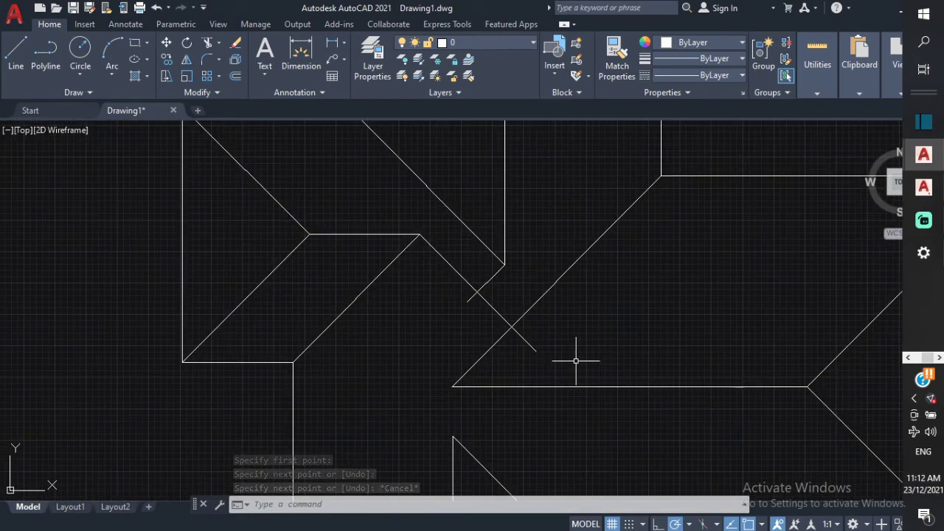
Step: Run TR to clean up where the crossing valley lines meet
{"action": "type", "text": "tr"}
{"action": "key", "text": "Return"}
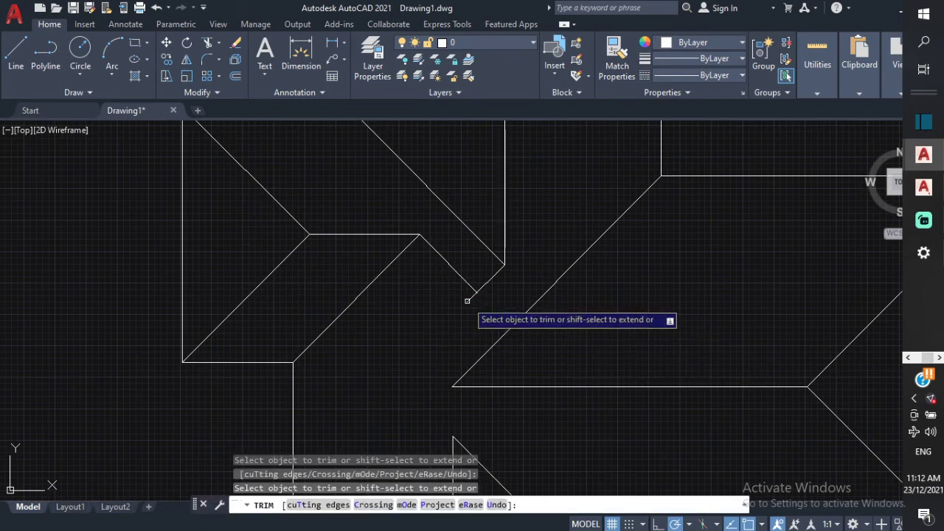
{"action": "scroll", "coordinate": [497, 312], "scroll_direction": "down", "scroll_amount": 2}
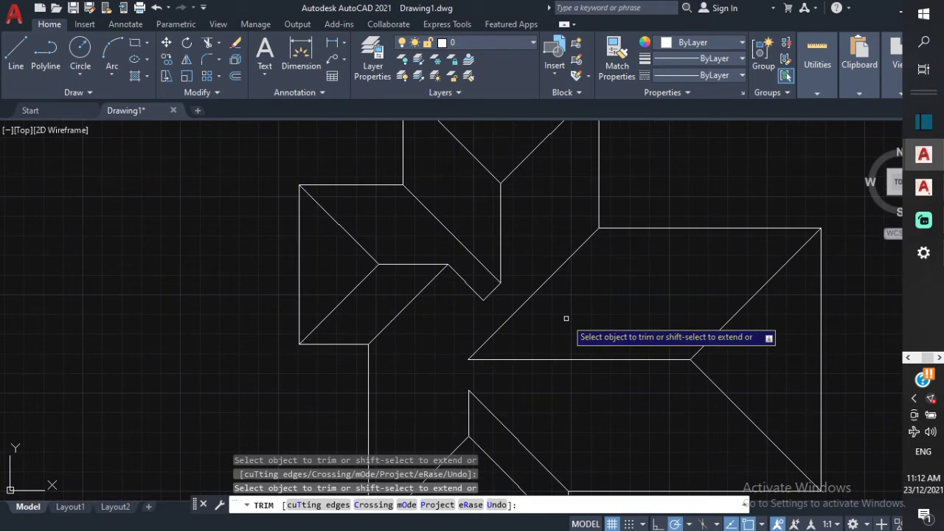
{"action": "key", "text": "Escape"}
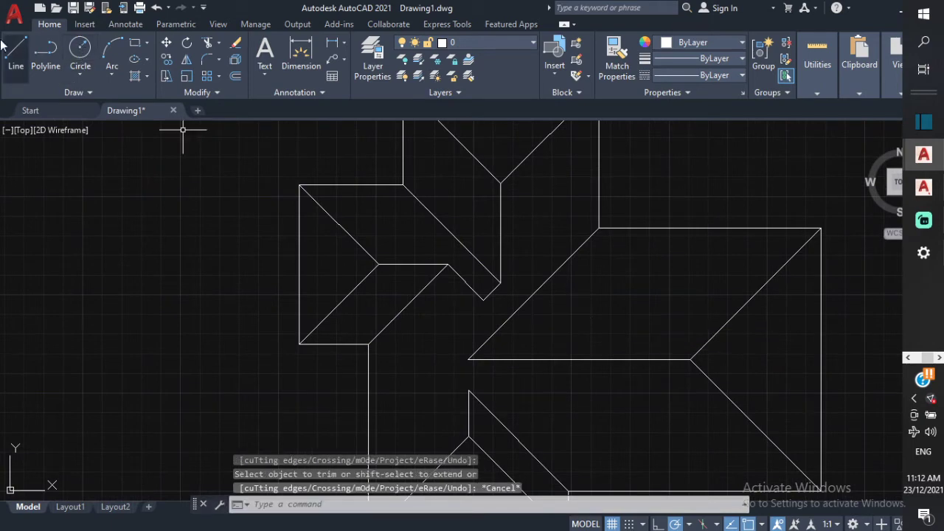
Step: Draw a vertical line from the valley junction down to just below the long diagonal
{"action": "left_click", "coordinate": [20, 58]}
{"action": "scroll", "coordinate": [501, 312], "scroll_direction": "up", "scroll_amount": 2}
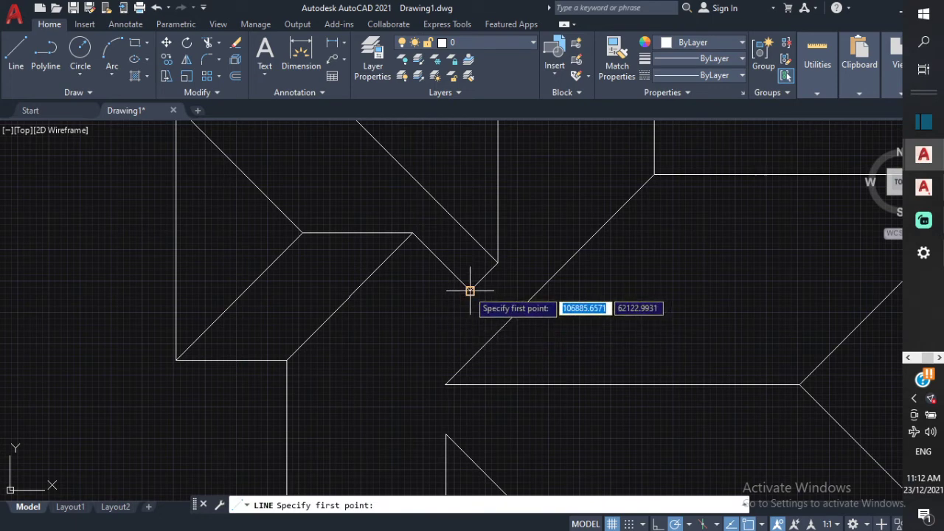
{"action": "left_click", "coordinate": [470, 291]}
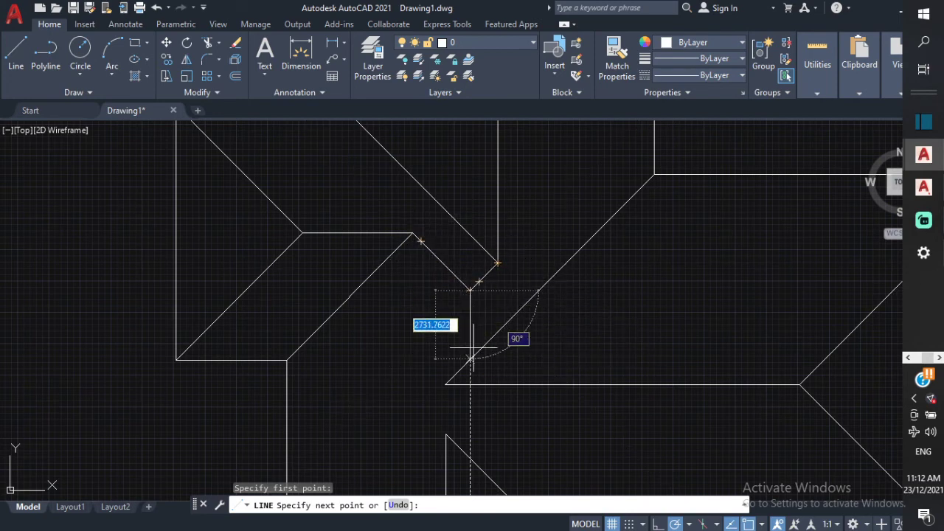
{"action": "scroll", "coordinate": [470, 357], "scroll_direction": "up", "scroll_amount": 3}
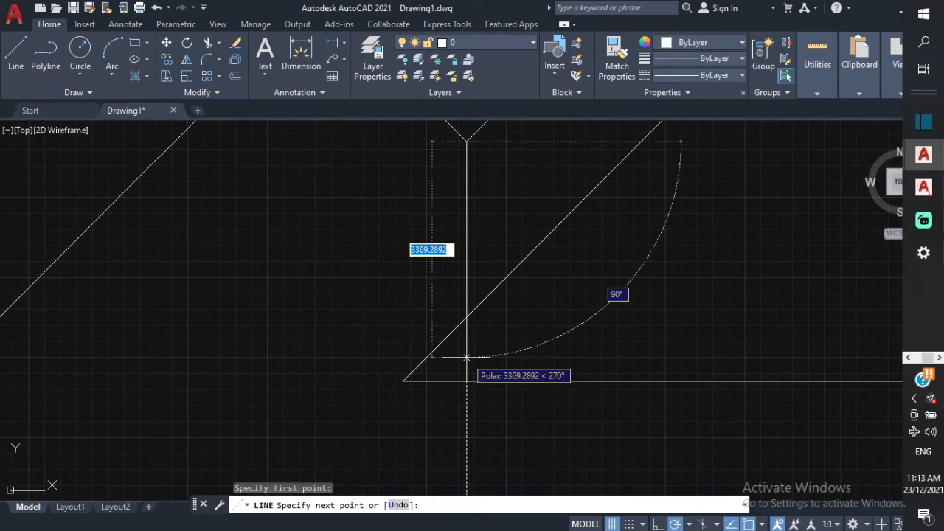
{"action": "left_click", "coordinate": [466, 357]}
{"action": "key", "text": "Escape"}
{"action": "scroll", "coordinate": [481, 228], "scroll_direction": "down", "scroll_amount": 2}
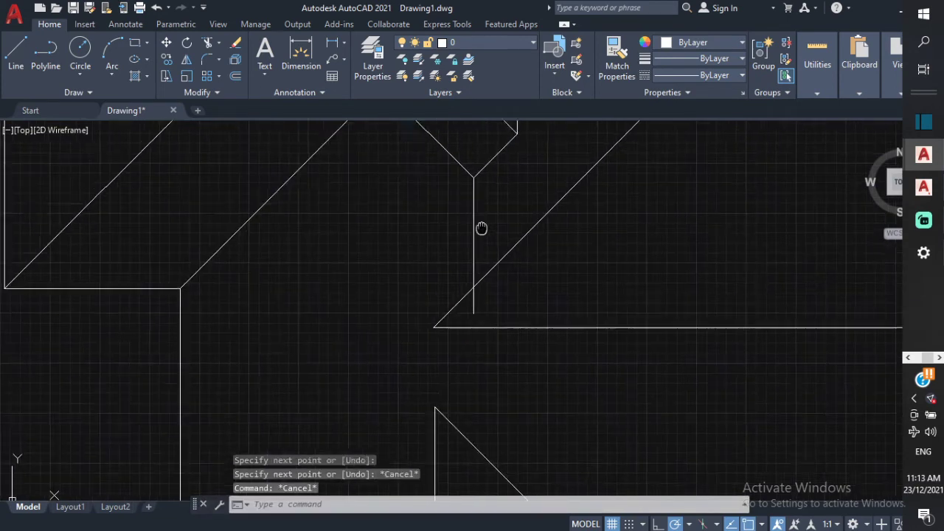
{"action": "middle_click_drag", "start_coordinate": [481, 227], "coordinate": [483, 240]}
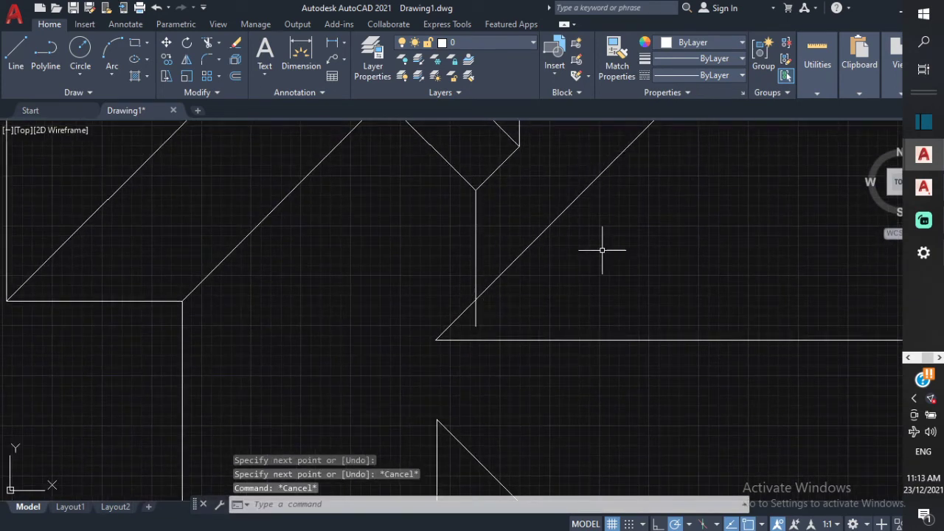
Step: Use TR to cut the short diagonal stub beyond the horizontal ridge
{"action": "type", "text": "tr"}
{"action": "key", "text": "Return"}
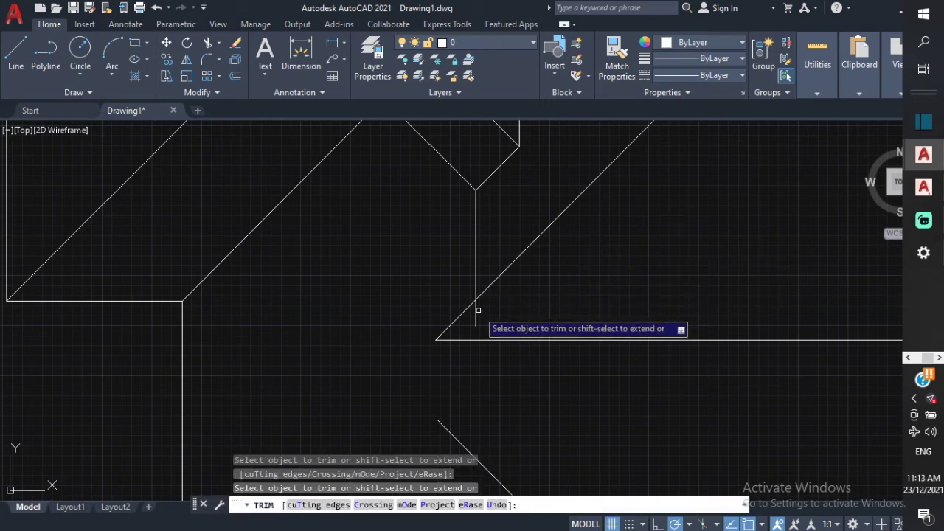
{"action": "scroll", "coordinate": [561, 285], "scroll_direction": "down", "scroll_amount": 4}
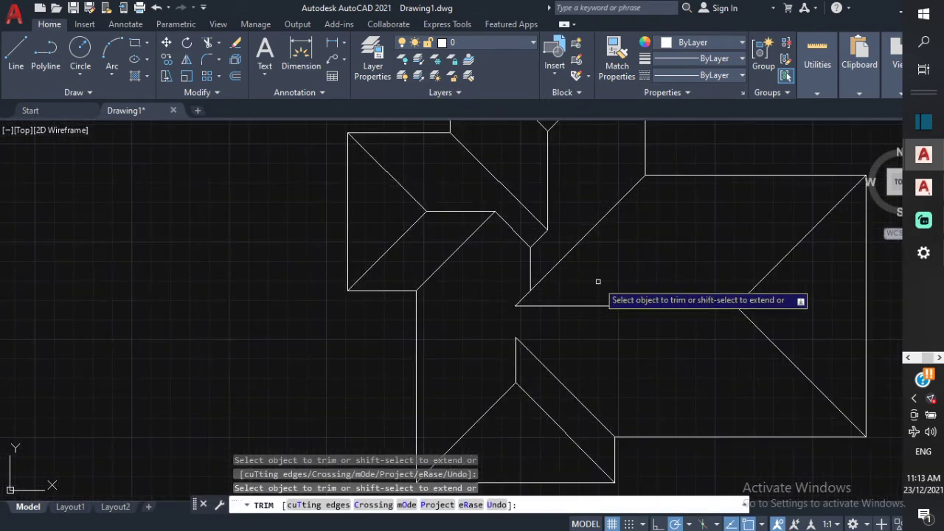
{"action": "scroll", "coordinate": [634, 251], "scroll_direction": "up", "scroll_amount": 5}
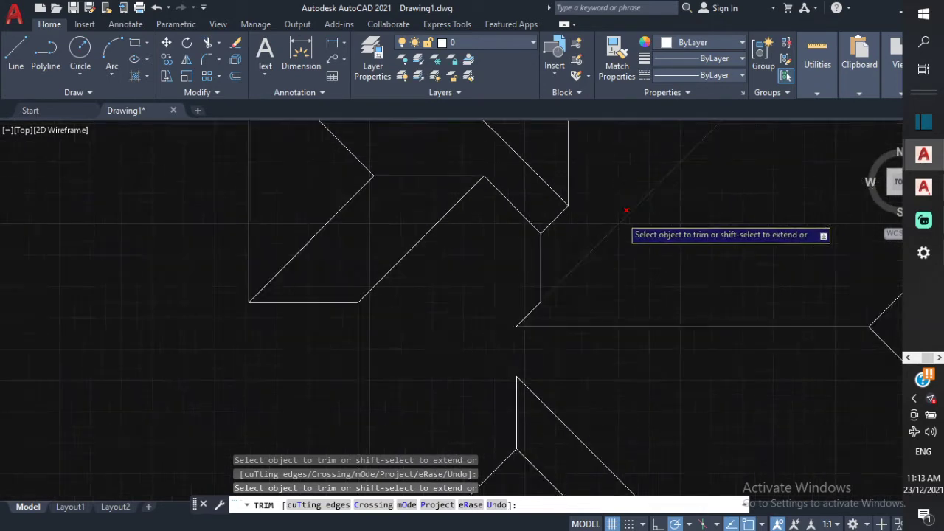
{"action": "scroll", "coordinate": [742, 158], "scroll_direction": "up", "scroll_amount": 3}
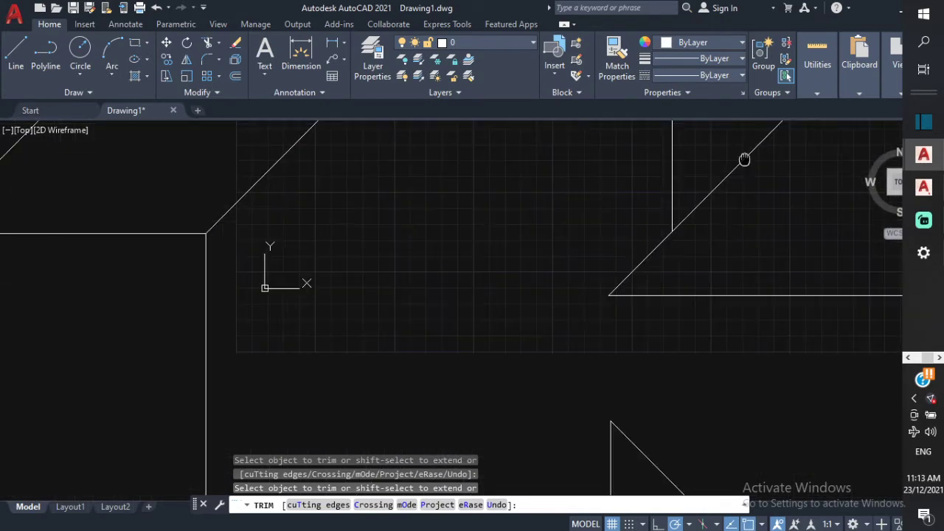
{"action": "left_click", "coordinate": [632, 259]}
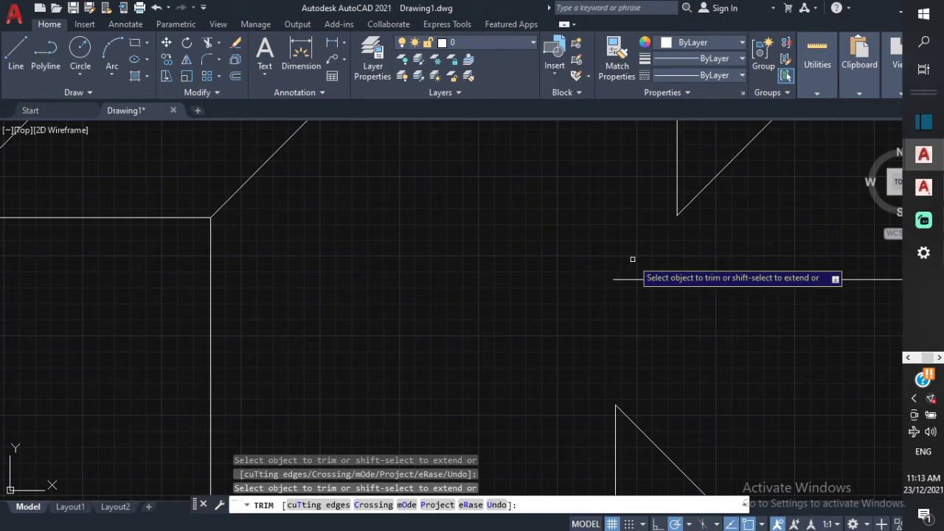
{"action": "key", "text": "Escape"}
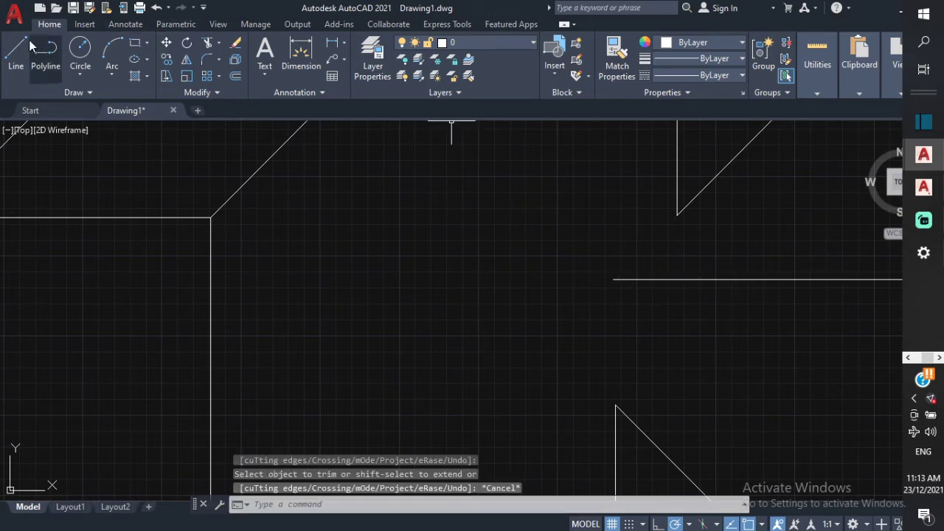
Step: Draw a 45° line down-right from the diagonal's lower end to just past the ridge
{"action": "type", "text": "l"}
{"action": "key", "text": "Return"}
{"action": "scroll", "coordinate": [569, 269], "scroll_direction": "down", "scroll_amount": 5}
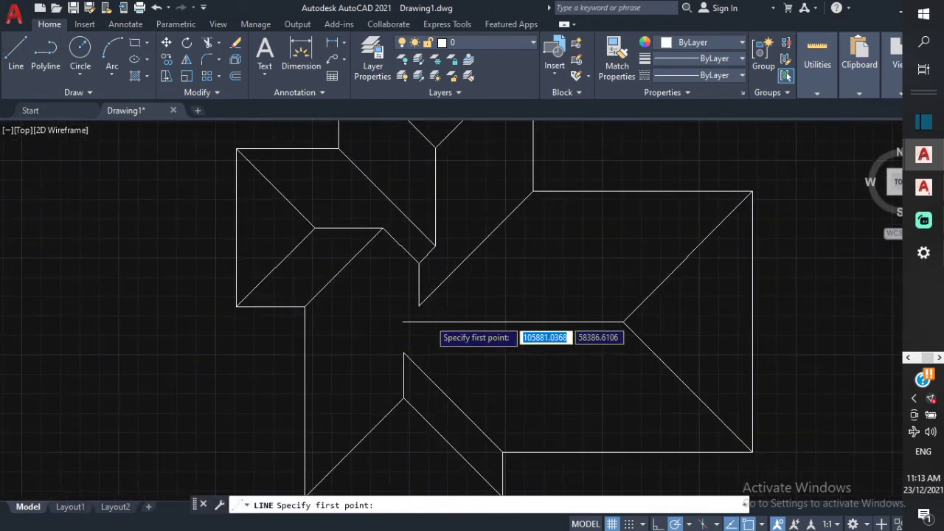
{"action": "scroll", "coordinate": [416, 307], "scroll_direction": "up", "scroll_amount": 1}
{"action": "scroll", "coordinate": [417, 307], "scroll_direction": "up", "scroll_amount": 2}
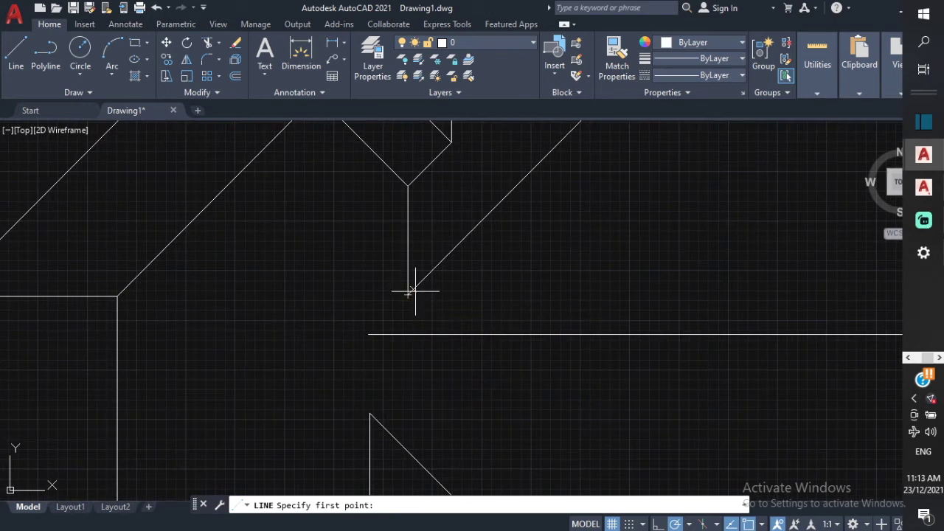
{"action": "left_click", "coordinate": [407, 295]}
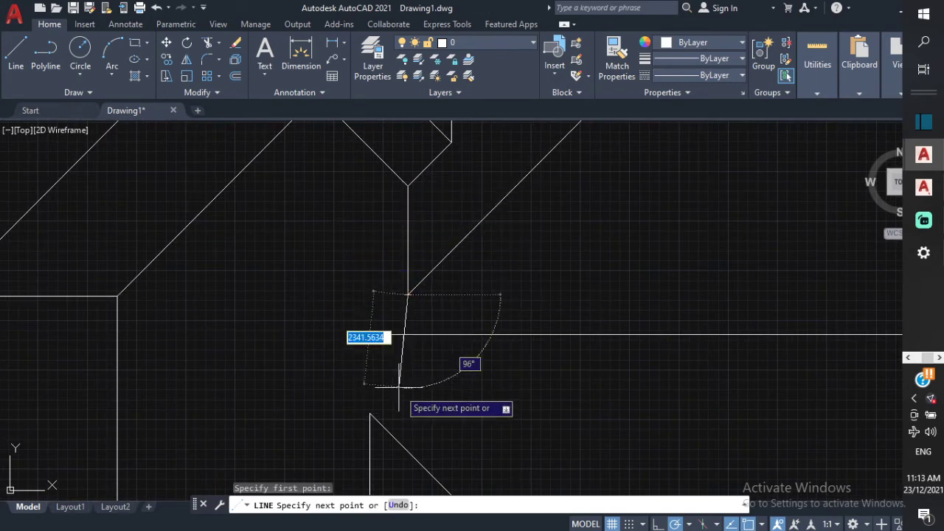
{"action": "left_click", "coordinate": [462, 348]}
{"action": "key", "text": "Escape"}
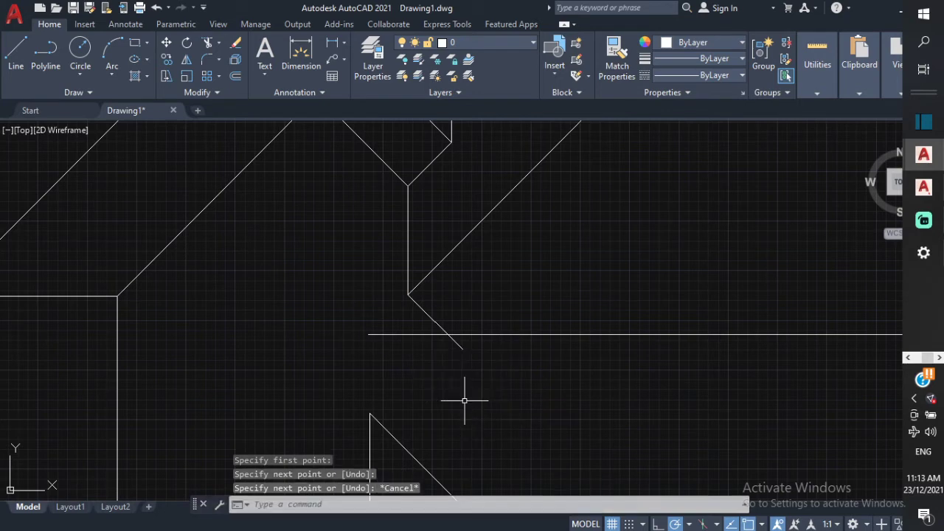
Step: Fence-trim the new diagonal's tail below the ridge so it ends on the ridge line
{"action": "type", "text": "tr"}
{"action": "key", "text": "Return"}
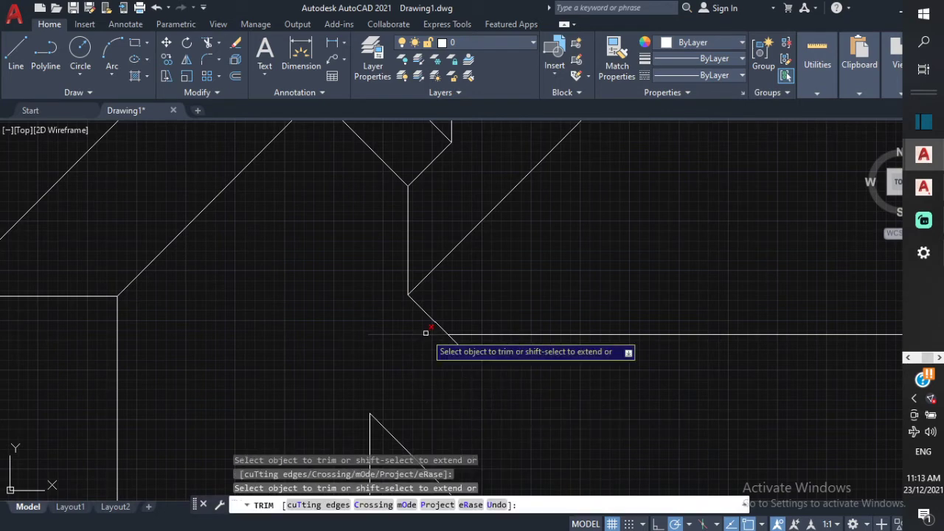
{"action": "mouse_move", "coordinate": [456, 352]}
{"action": "left_mouse_down"}
{"action": "mouse_move", "coordinate": [469, 347]}
{"action": "mouse_move", "coordinate": [451, 340]}
{"action": "left_mouse_up"}
{"action": "scroll", "coordinate": [516, 380], "scroll_direction": "down", "scroll_amount": 2}
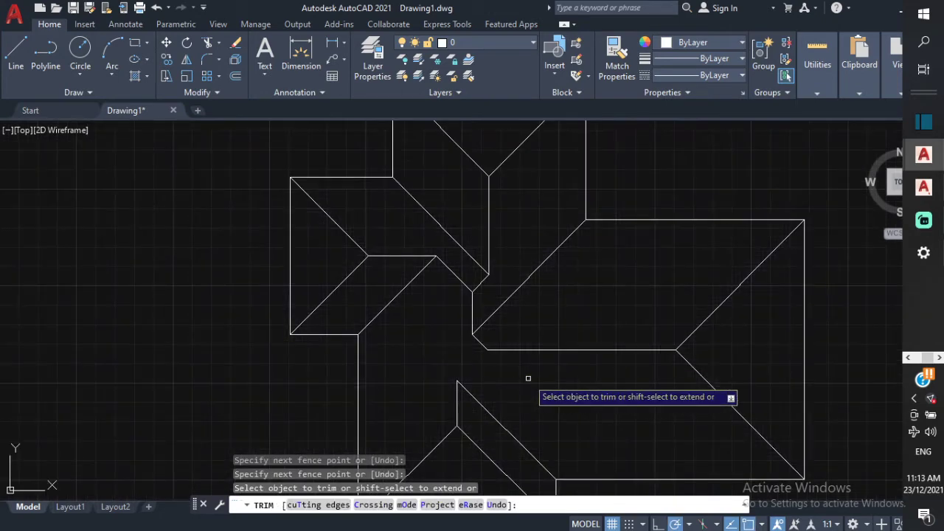
{"action": "key", "text": "Escape"}
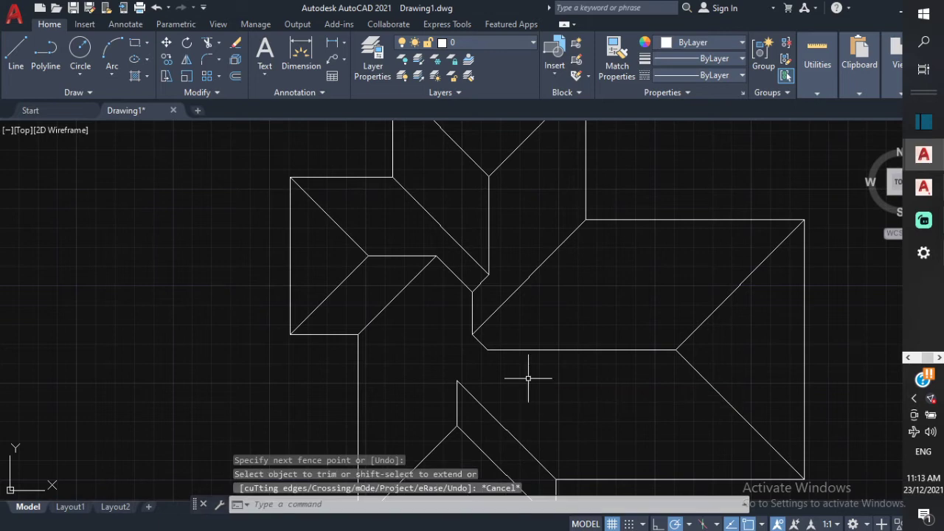
{"action": "scroll", "coordinate": [516, 376], "scroll_direction": "up", "scroll_amount": 4}
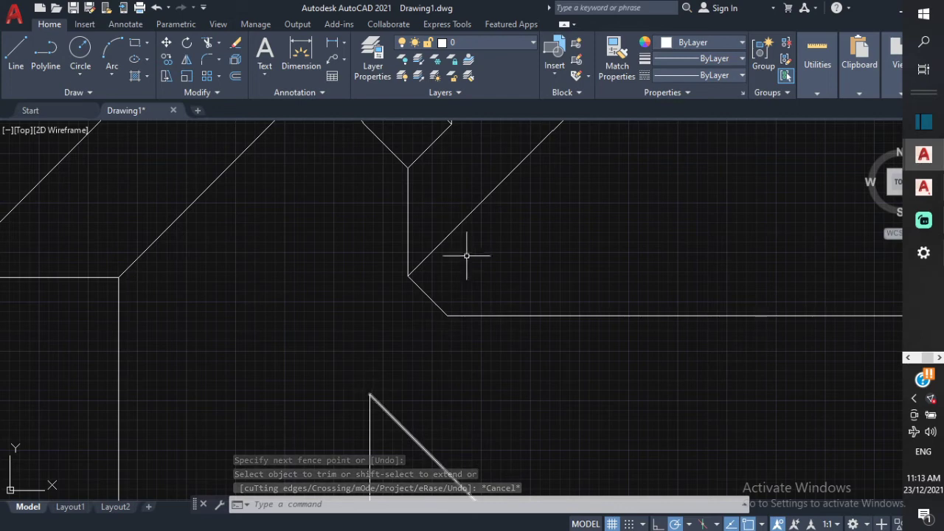
Step: Draw a line with L from the ridge junction to the lower vertical line's top endpoint
{"action": "type", "text": "l"}
{"action": "key", "text": "Return"}
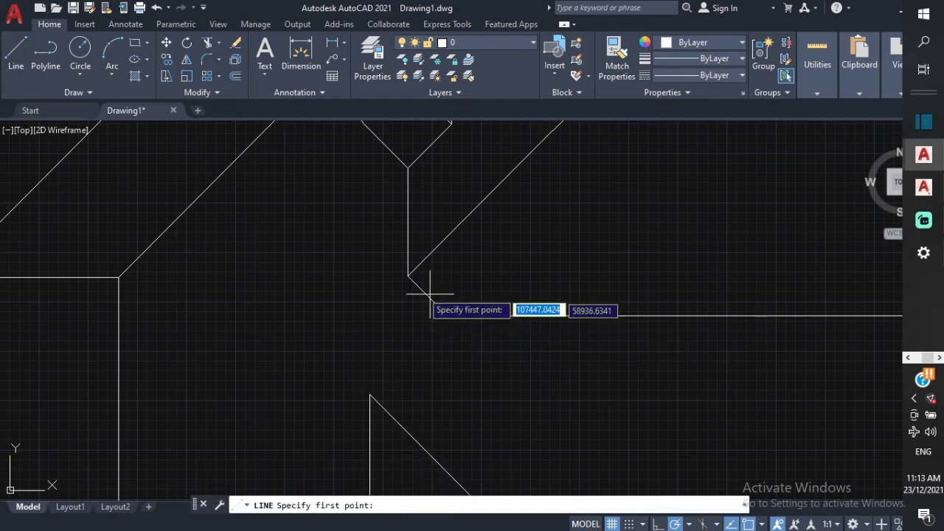
{"action": "left_click", "coordinate": [447, 316]}
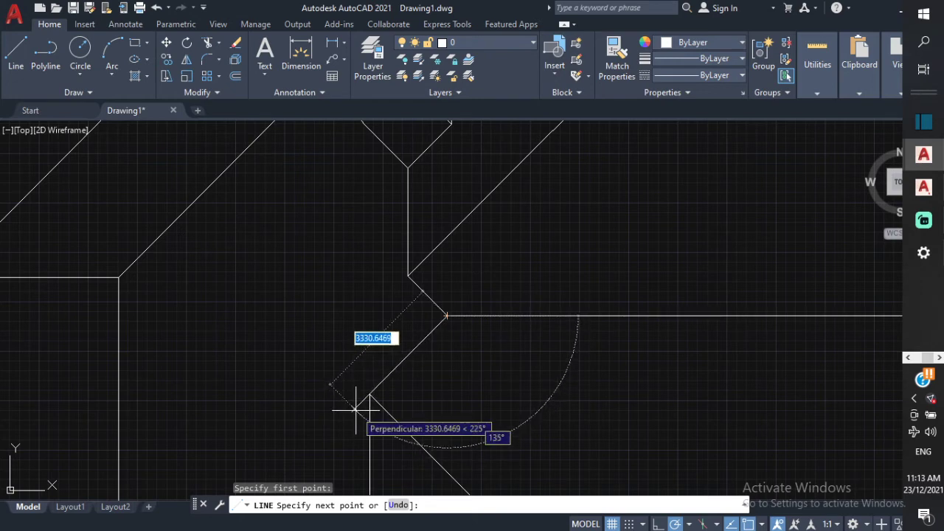
{"action": "scroll", "coordinate": [357, 409], "scroll_direction": "down", "scroll_amount": 5}
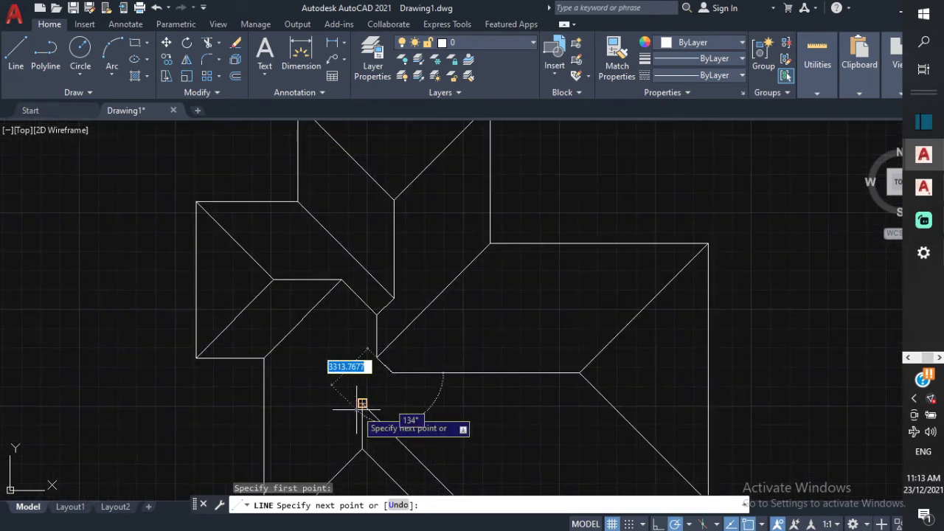
{"action": "scroll", "coordinate": [338, 428], "scroll_direction": "up", "scroll_amount": 6}
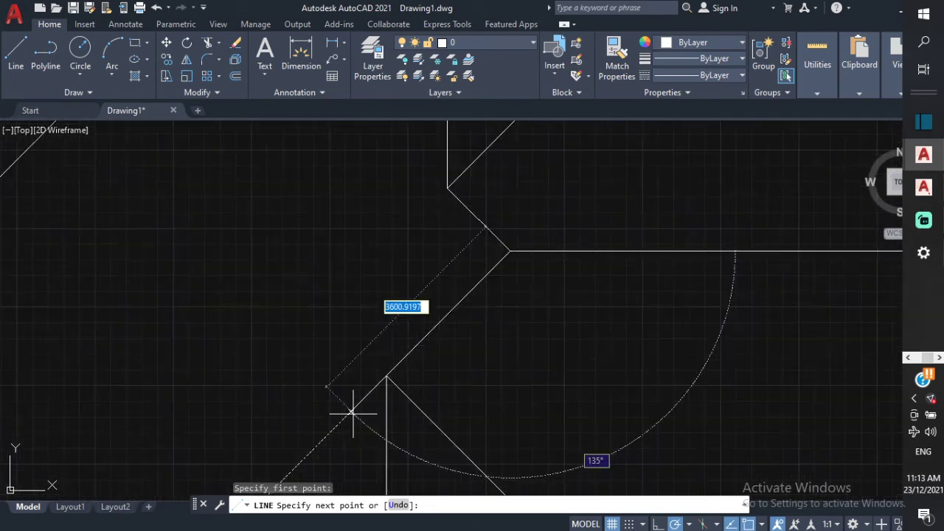
{"action": "left_click", "coordinate": [387, 375]}
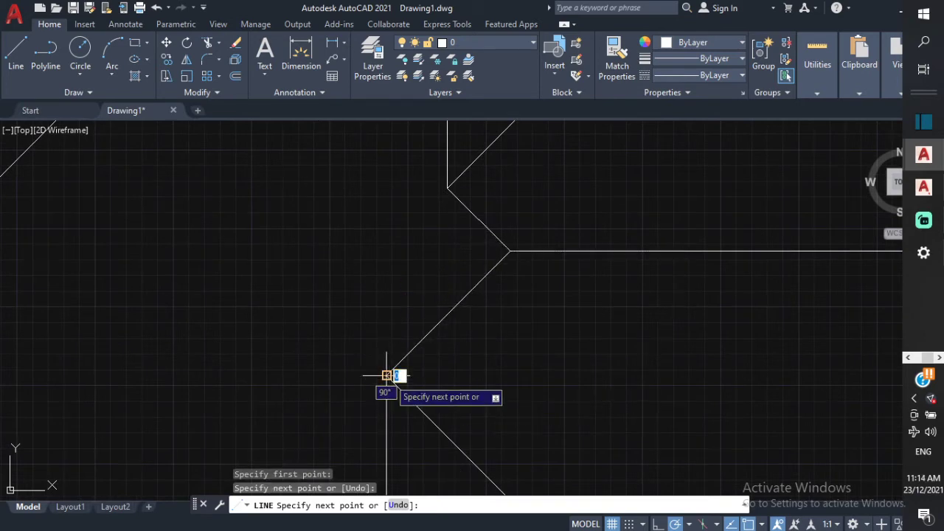
{"action": "key", "text": "Escape"}
{"action": "scroll", "coordinate": [611, 344], "scroll_direction": "down", "scroll_amount": 8}
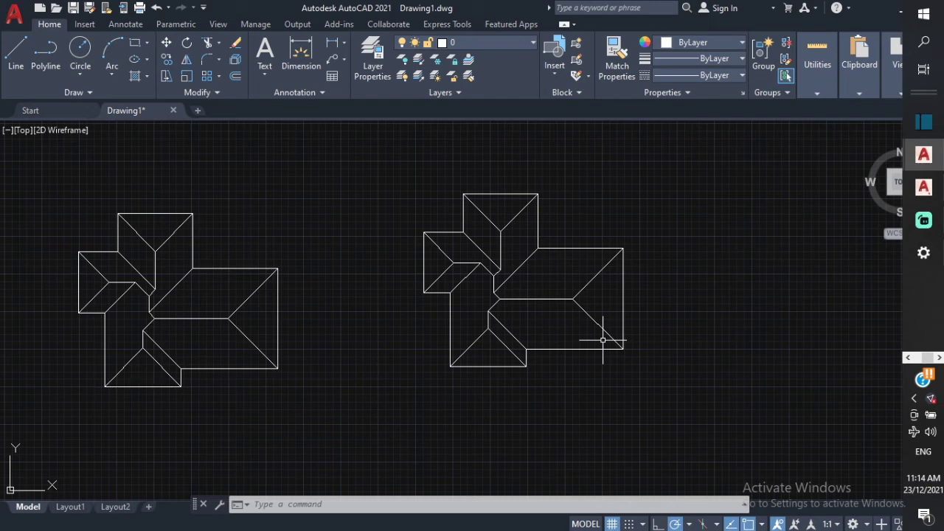
Step: Delete the upper and lower hip lines at the right plan's east end
{"action": "left_click", "coordinate": [599, 273]}
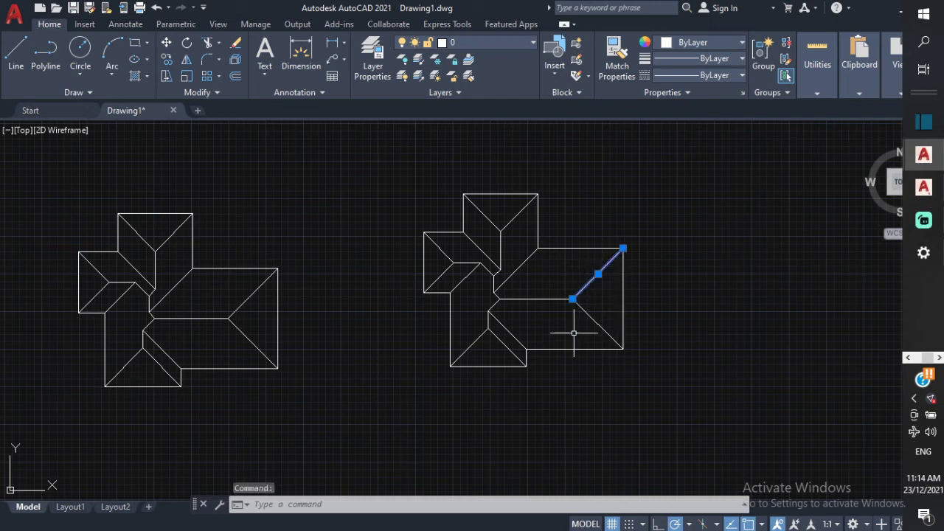
{"action": "left_click", "coordinate": [586, 313]}
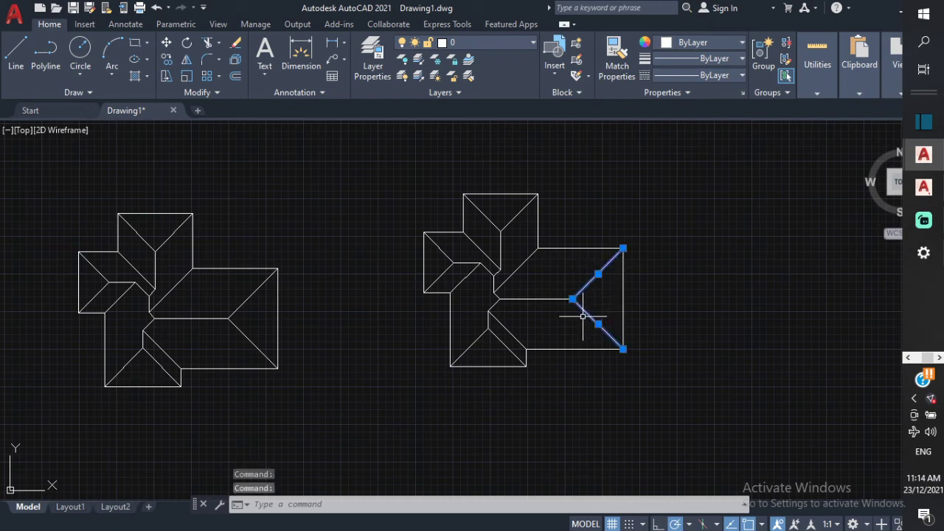
{"action": "key", "text": "Delete"}
Step: Stretch the horizontal ridge line straight out to the plan's right outer edge
{"action": "scroll", "coordinate": [569, 312], "scroll_direction": "up", "scroll_amount": 4}
{"action": "left_click", "coordinate": [573, 281]}
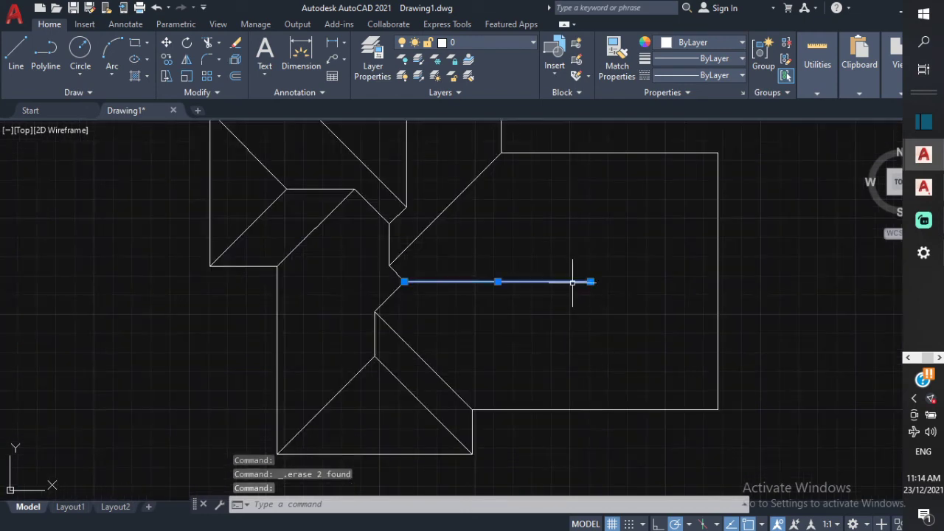
{"action": "left_click", "coordinate": [590, 282]}
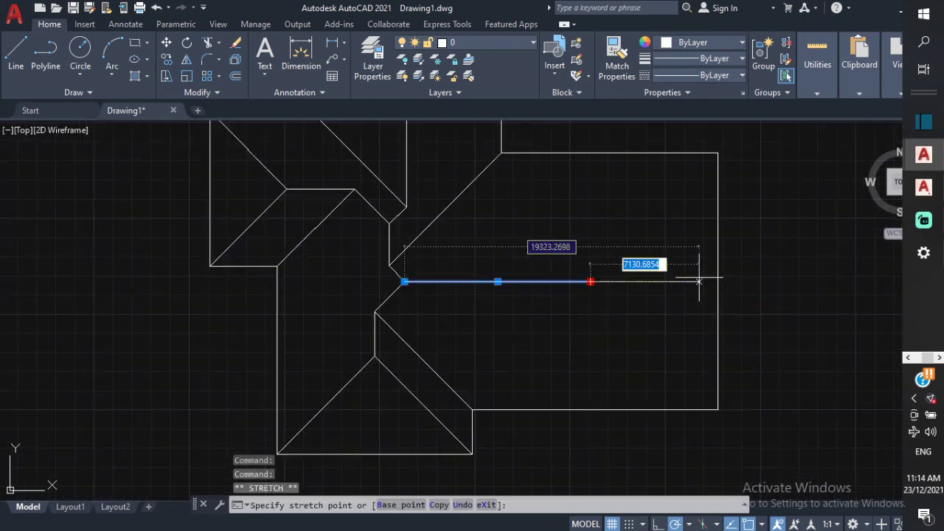
{"action": "left_click", "coordinate": [715, 282]}
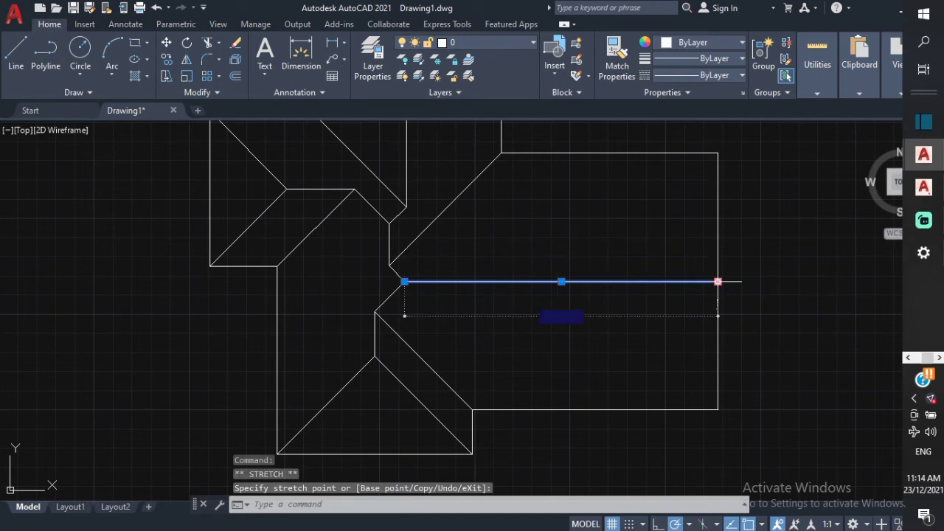
{"action": "key", "text": "Escape"}
Step: Switch from AutoCAD to the Roof Pitches page of the PDF in Edge
{"action": "scroll", "coordinate": [793, 284], "scroll_direction": "down", "scroll_amount": 4}
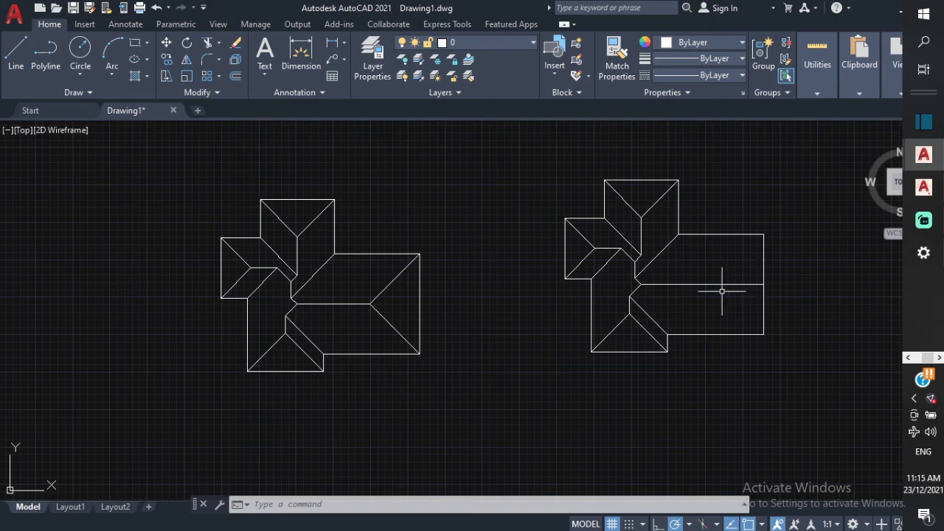
{"action": "scroll", "coordinate": [722, 292], "scroll_direction": "up", "scroll_amount": 2}
{"action": "scroll", "coordinate": [722, 291], "scroll_direction": "down", "scroll_amount": 2}
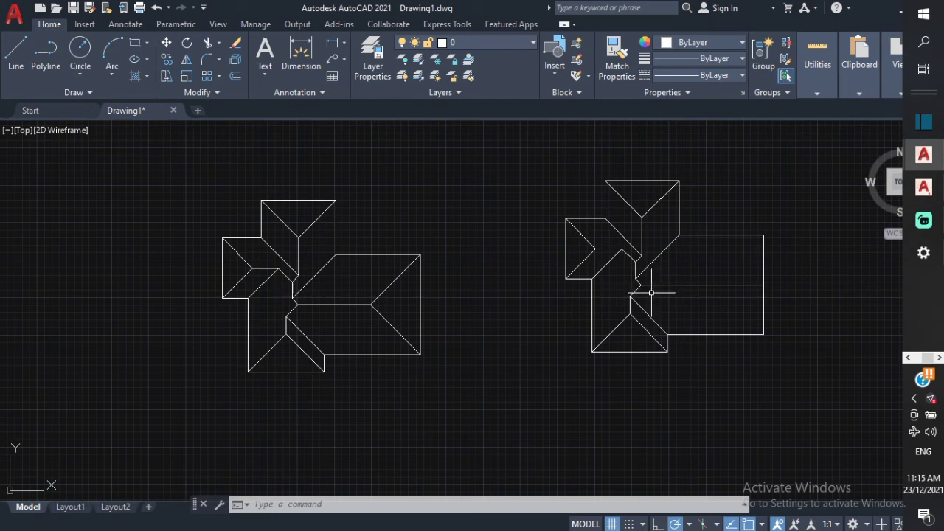
{"action": "scroll", "coordinate": [648, 294], "scroll_direction": "up", "scroll_amount": 2}
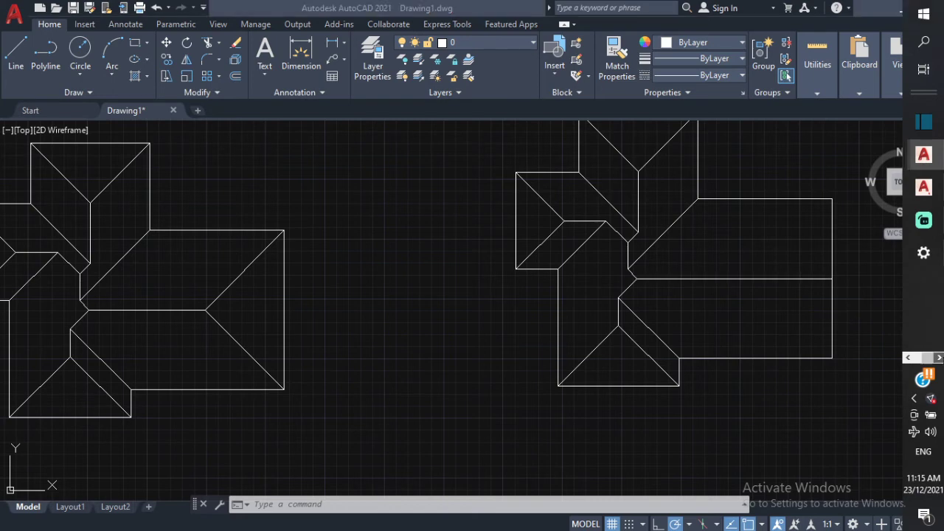
{"action": "left_click", "coordinate": [910, 358]}
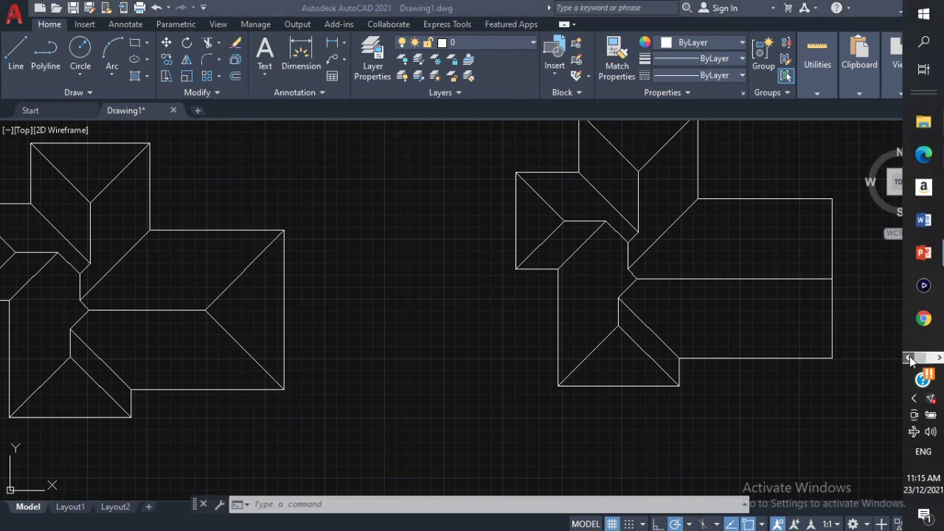
{"action": "left_click", "coordinate": [924, 155]}
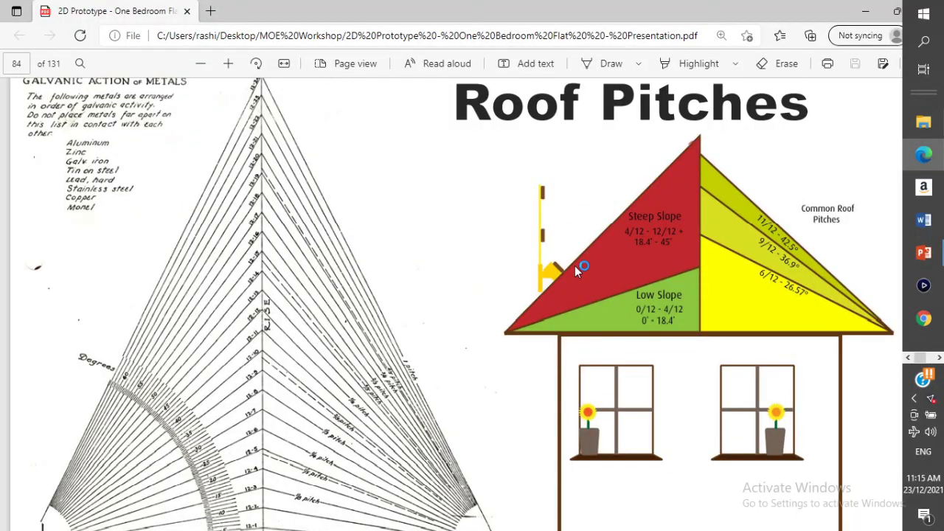